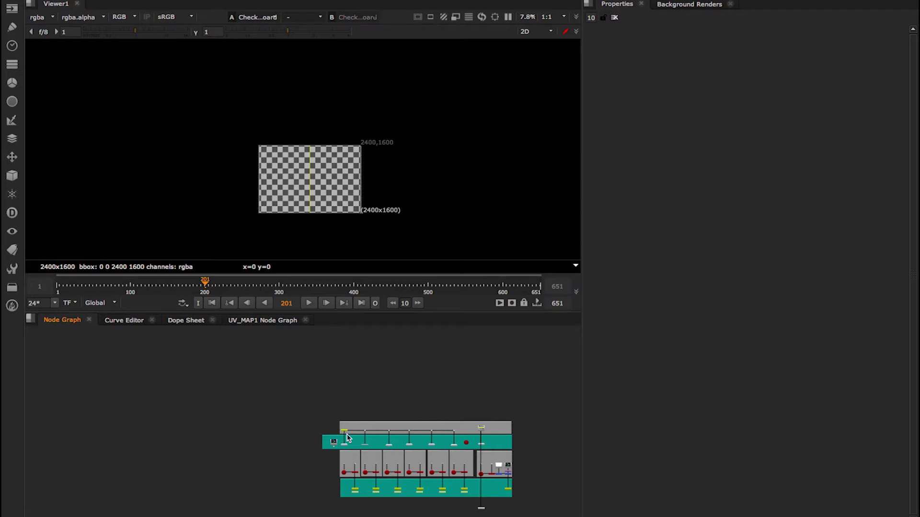
View the UV map texture and then the first write node's rendered UV pass, examining the head closely
{"action": "key", "text": "1"}
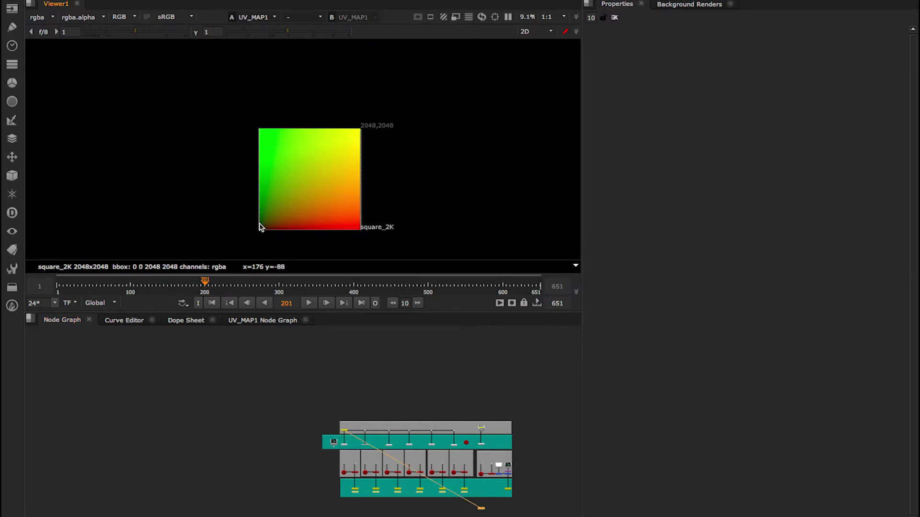
{"action": "left_click", "coordinate": [355, 490]}
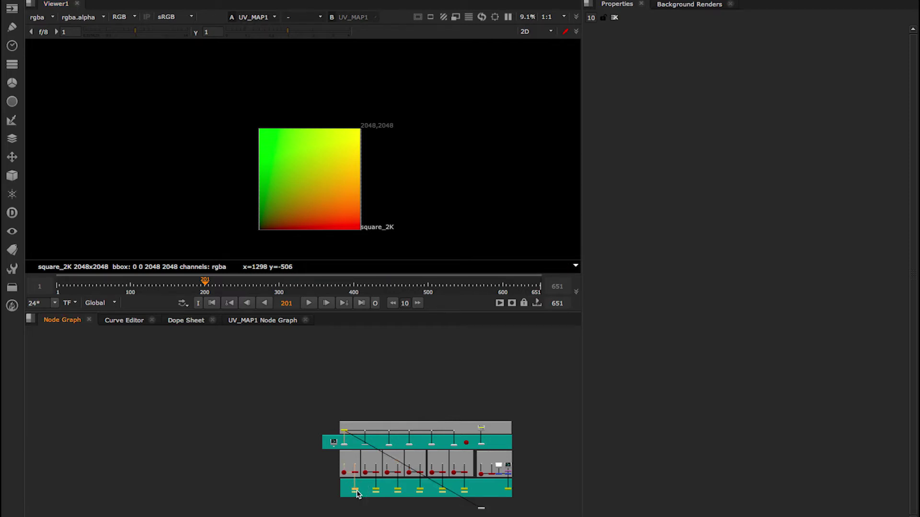
{"action": "key", "text": "1"}
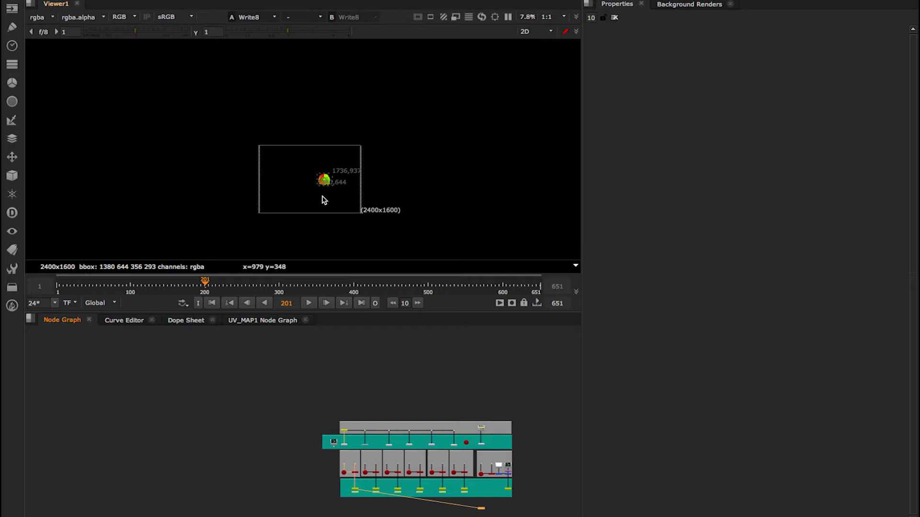
{"action": "scroll", "coordinate": [323, 199], "scroll_direction": "up", "scroll_amount": 5}
{"action": "scroll", "coordinate": [323, 199], "scroll_direction": "down", "scroll_amount": 5}
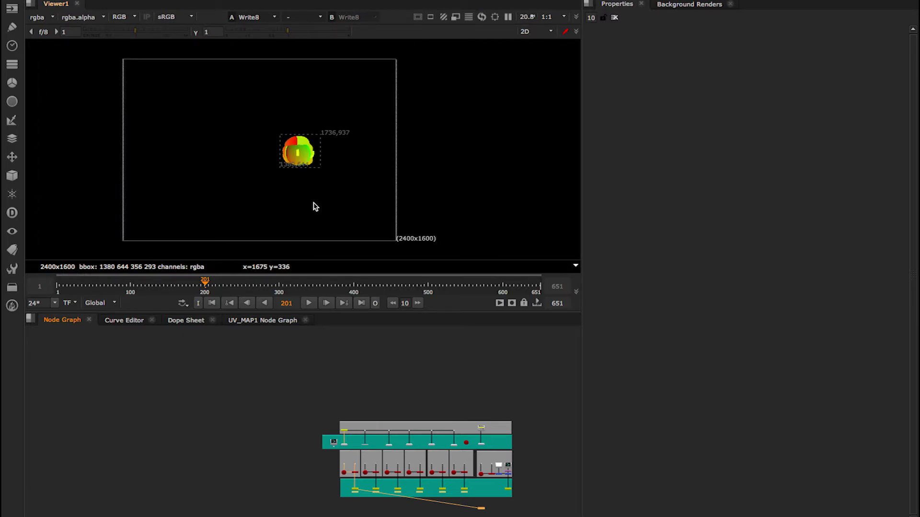
{"action": "scroll", "coordinate": [308, 181], "scroll_direction": "up", "scroll_amount": 3}
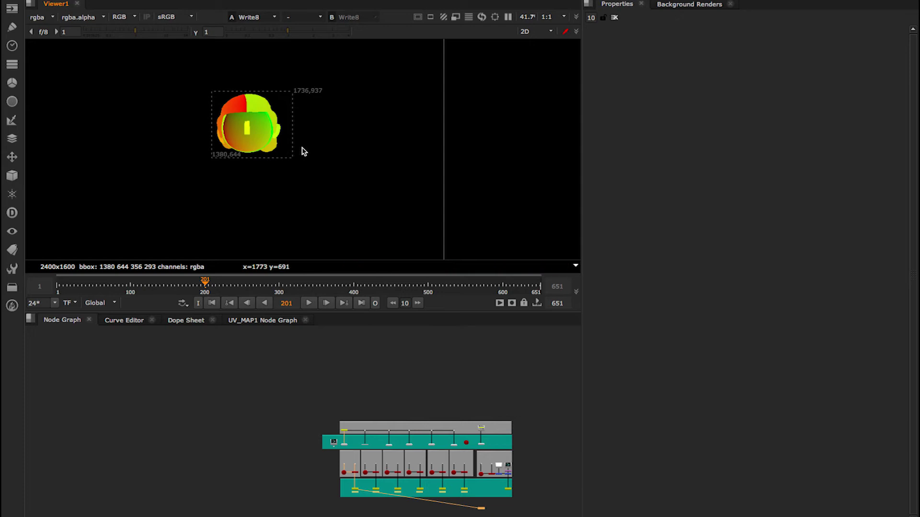
Add an STMap node and place it in the LOAD ASSETS backdrop, beside the geometry node above UV Check
{"action": "middle_click_drag", "start_coordinate": [510, 402], "coordinate": [478, 404]}
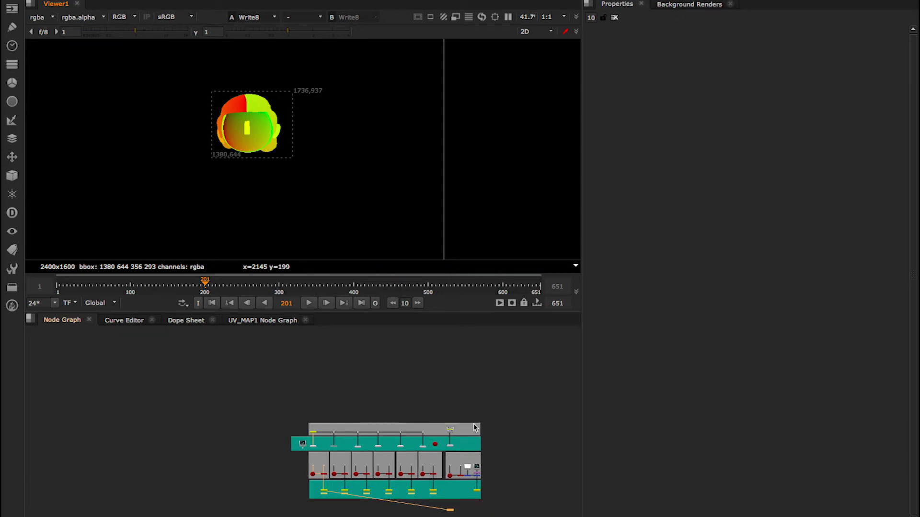
{"action": "scroll", "coordinate": [474, 428], "scroll_direction": "up", "scroll_amount": 4}
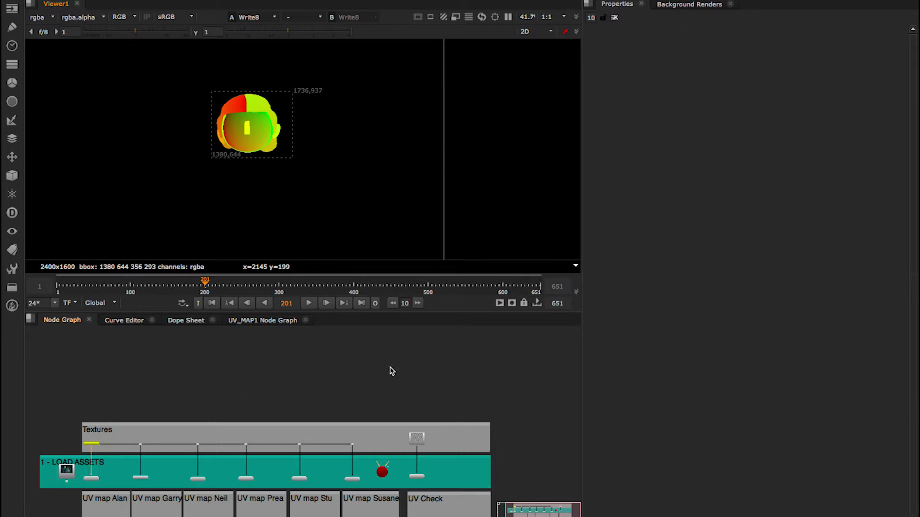
{"action": "left_click", "coordinate": [460, 387]}
{"action": "left_click", "coordinate": [523, 435]}
{"action": "key", "text": "Tab"}
{"action": "type", "text": "st"}
{"action": "left_click", "coordinate": [431, 455]}
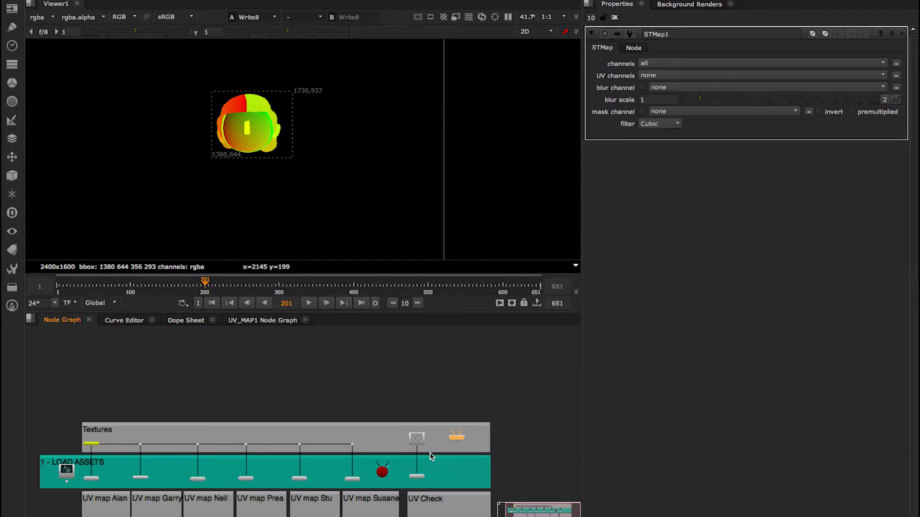
{"action": "left_click_drag", "start_coordinate": [464, 439], "coordinate": [458, 479]}
View the checkerboard and then the UV map texture, fitting each to the viewer
{"action": "left_click", "coordinate": [417, 440]}
{"action": "key", "text": "1"}
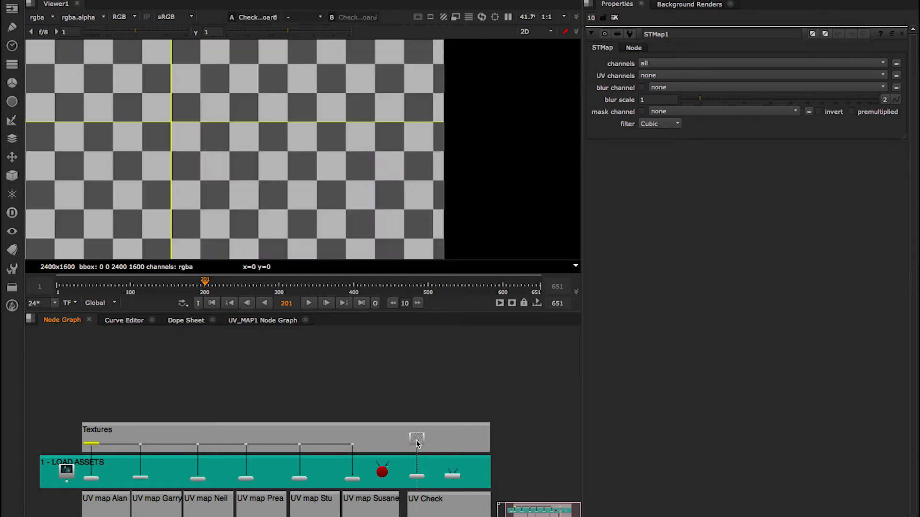
{"action": "key", "text": "f"}
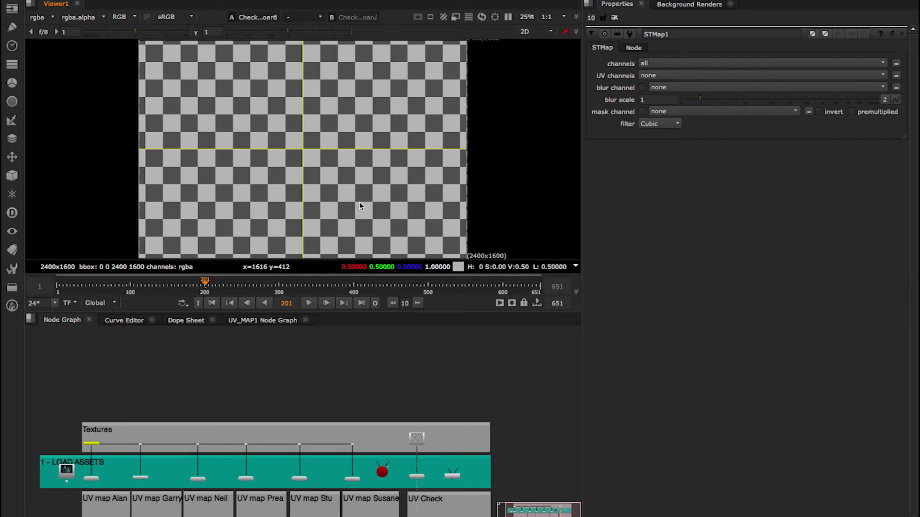
{"action": "left_click", "coordinate": [353, 446]}
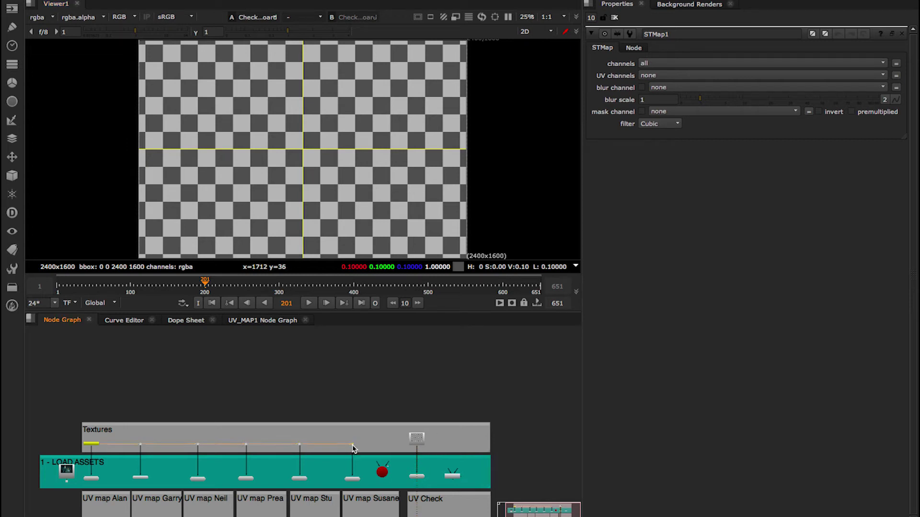
{"action": "key", "text": "1"}
{"action": "key", "text": "f"}
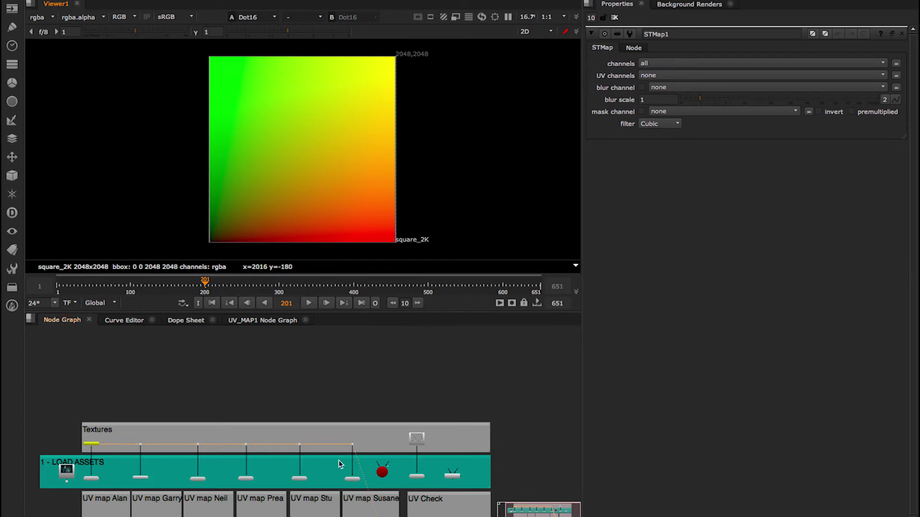
Open the UV_MAP1 group to inspect its internal ramp and shuffle network, and return to the main node graph
{"action": "double_click", "coordinate": [94, 446]}
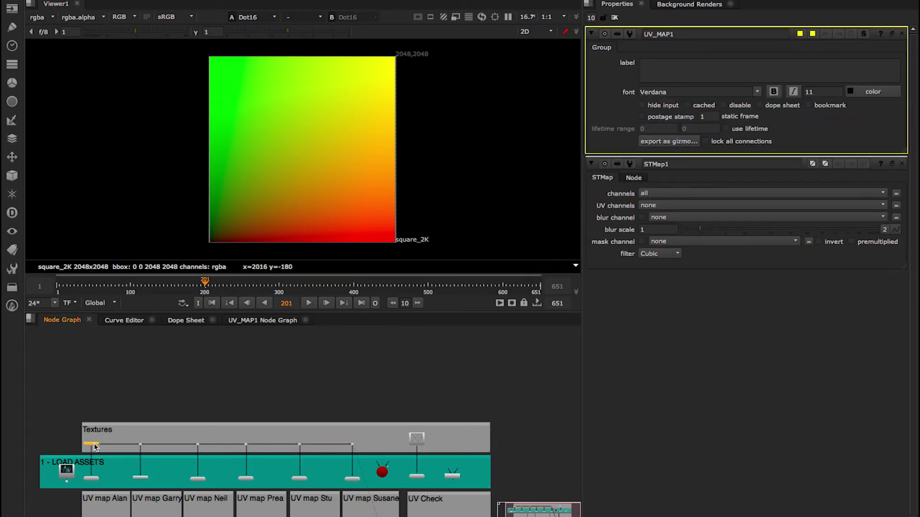
{"action": "key", "text": "ctrl+Return"}
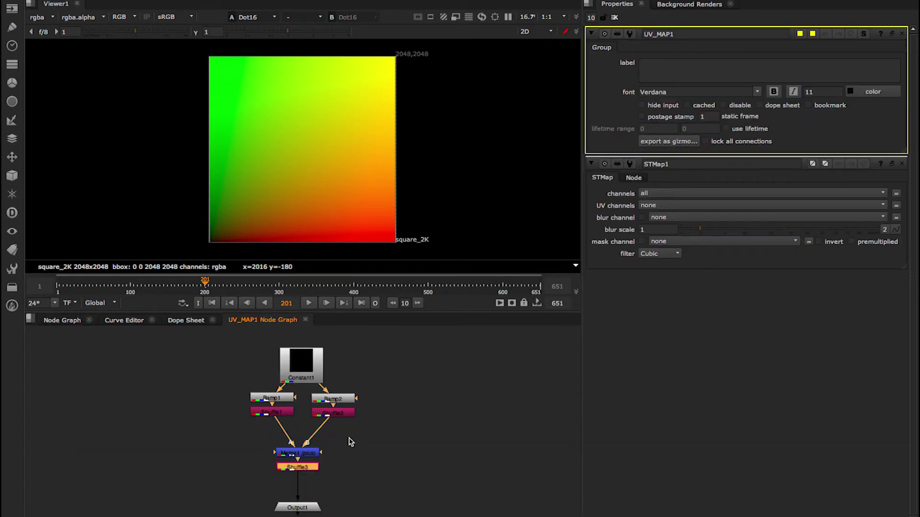
{"action": "left_click", "coordinate": [61, 321]}
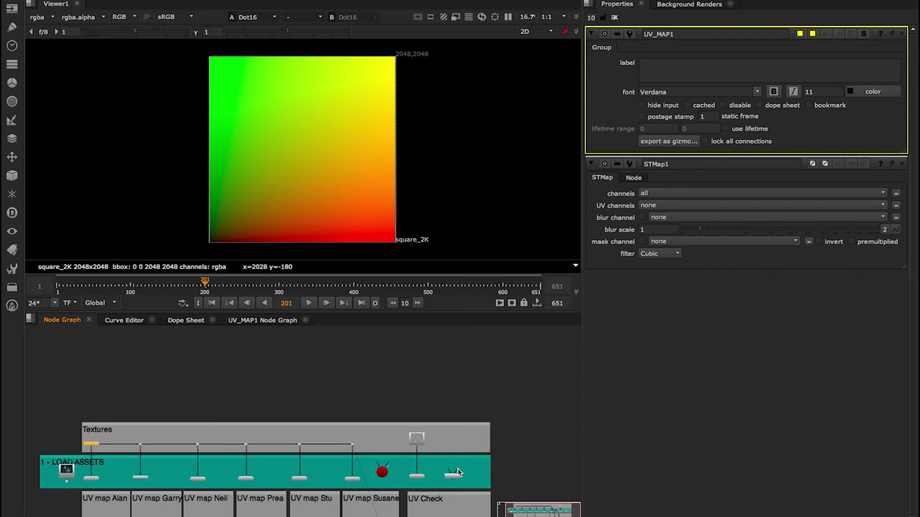
Connect the STMap's inputs to the checkerboard and the UV map line's last dot, and view its output
{"action": "left_click_drag", "start_coordinate": [458, 472], "coordinate": [352, 446]}
{"action": "left_click", "coordinate": [455, 477]}
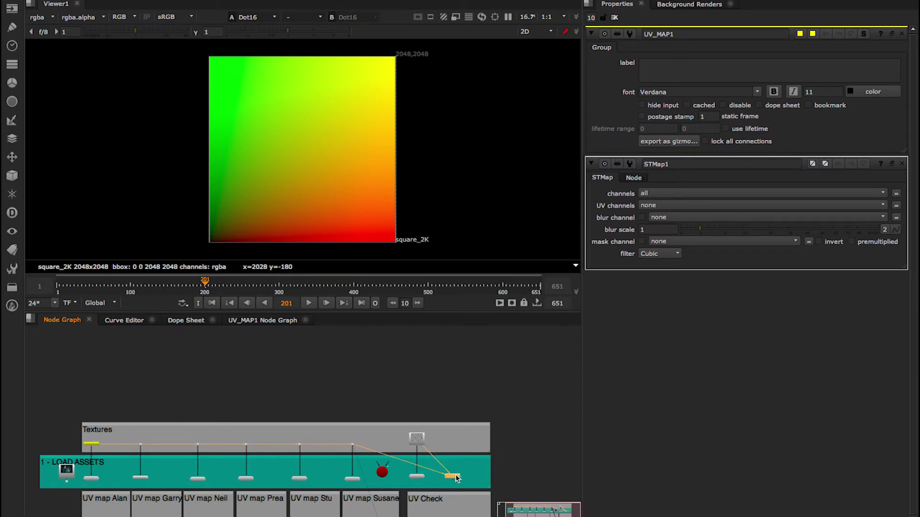
{"action": "key", "text": "1"}
{"action": "left_click", "coordinate": [455, 476]}
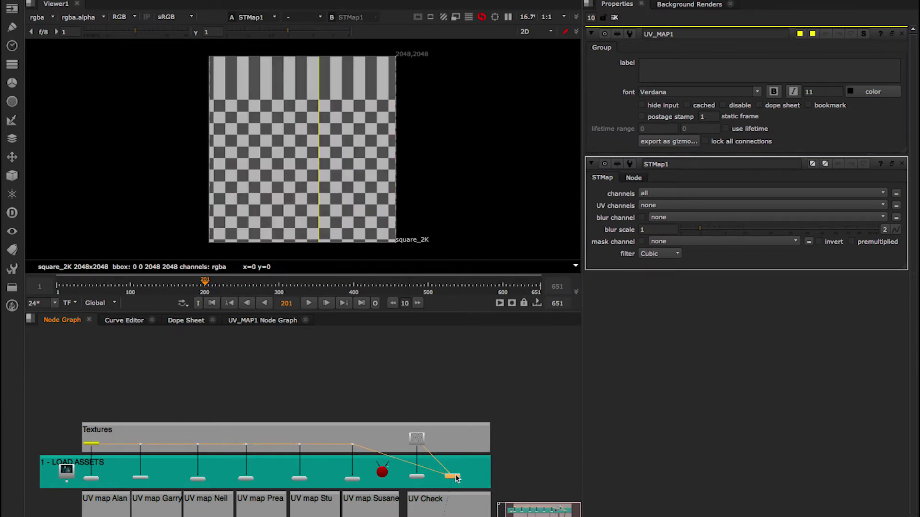
Set the STMap's UV channels to rgb
{"action": "scroll", "coordinate": [433, 455], "scroll_direction": "up", "scroll_amount": 2}
{"action": "double_click", "coordinate": [464, 478]}
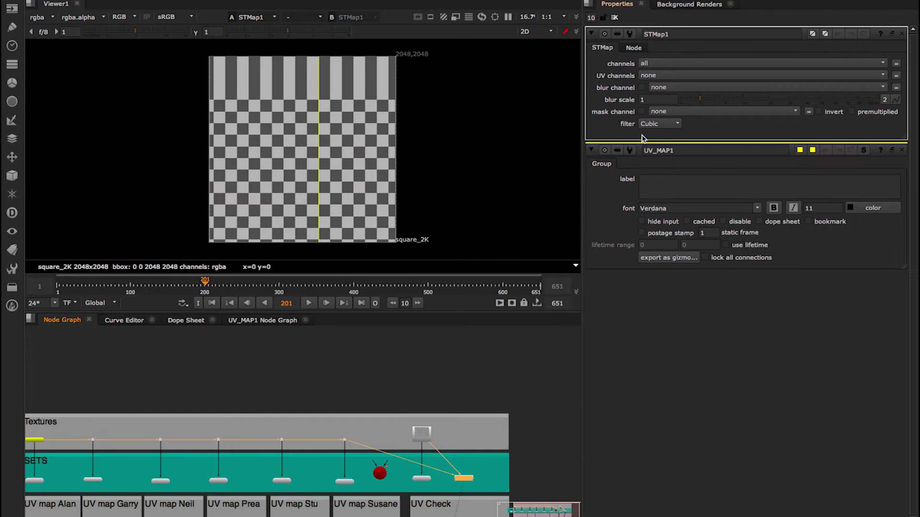
{"action": "left_click", "coordinate": [657, 77]}
{"action": "left_click", "coordinate": [660, 97]}
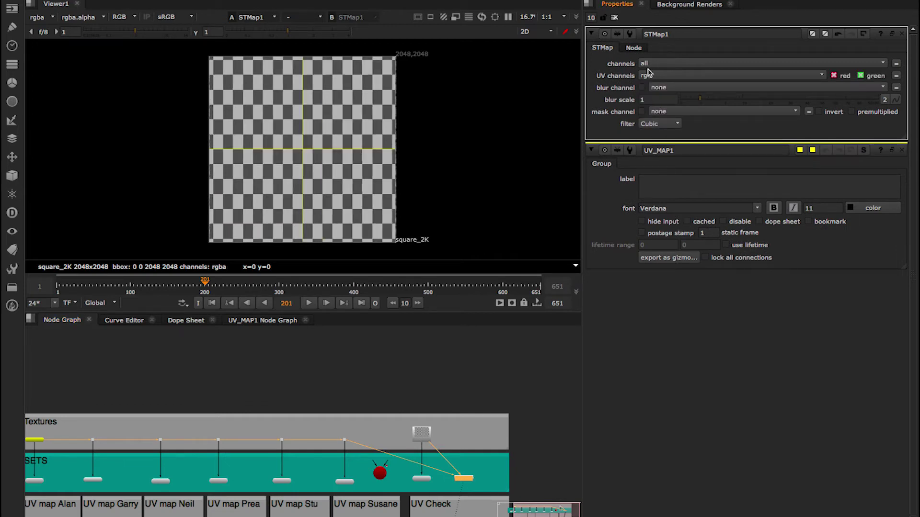
Insert a Transform node between the UV map and the STMap, and scale the UV map to about 0.324
{"action": "left_click", "coordinate": [427, 435]}
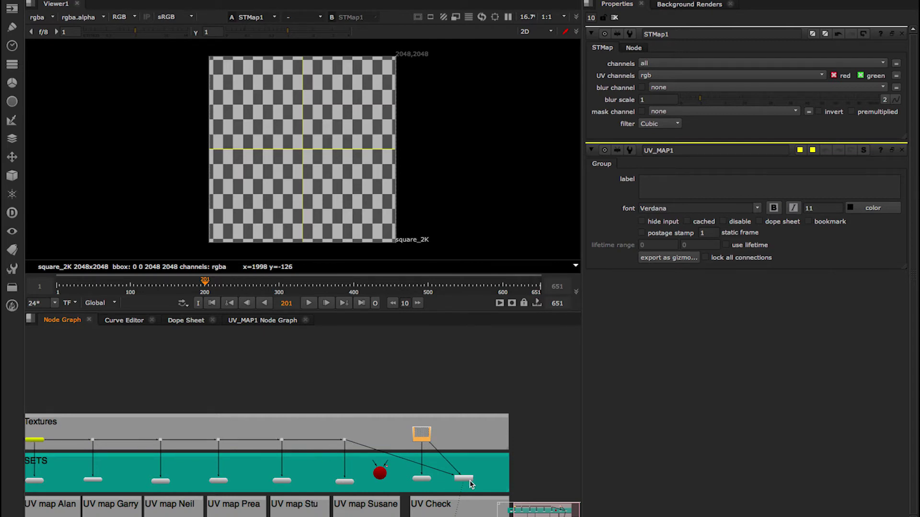
{"action": "left_click", "coordinate": [392, 433]}
{"action": "key", "text": "t"}
{"action": "left_click_drag", "start_coordinate": [393, 436], "coordinate": [379, 449]}
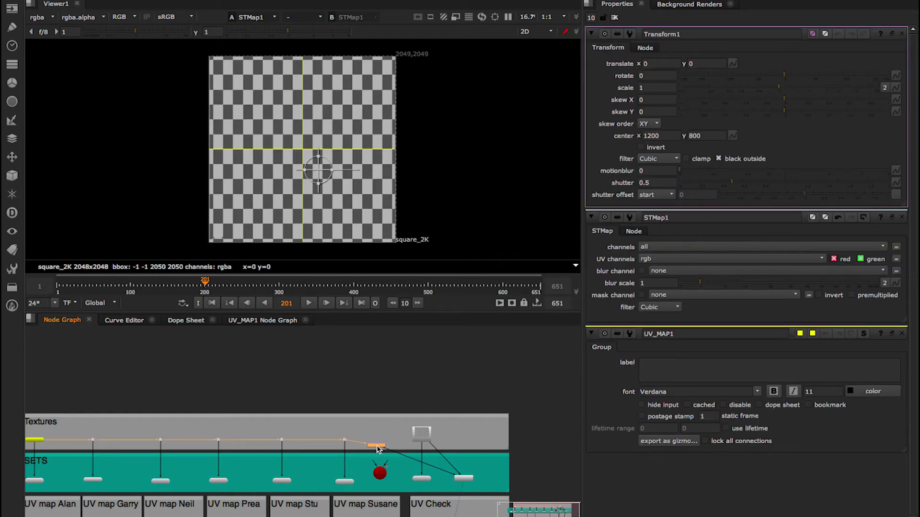
{"action": "key", "text": "1"}
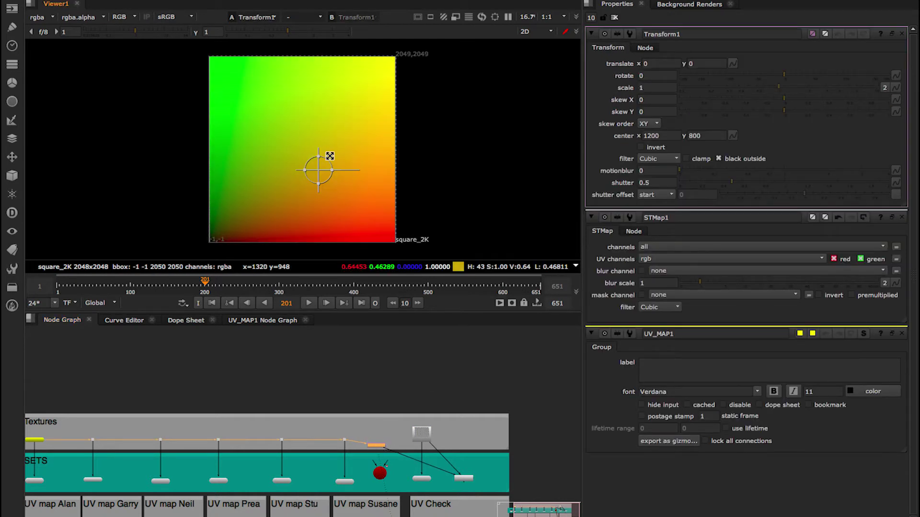
{"action": "left_click_drag", "start_coordinate": [329, 156], "coordinate": [316, 167]}
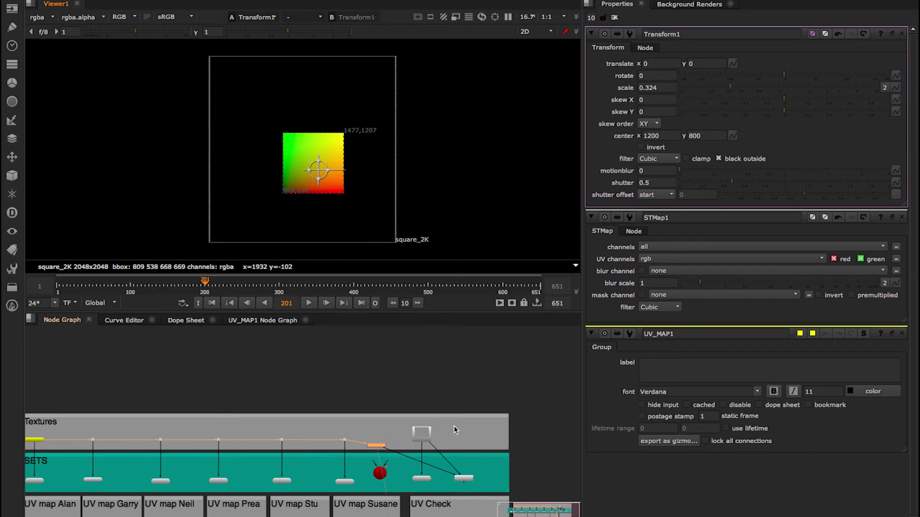
View the STMap output with the scaled UV map, and delete the Transform node
{"action": "left_click", "coordinate": [471, 481]}
{"action": "key", "text": "1"}
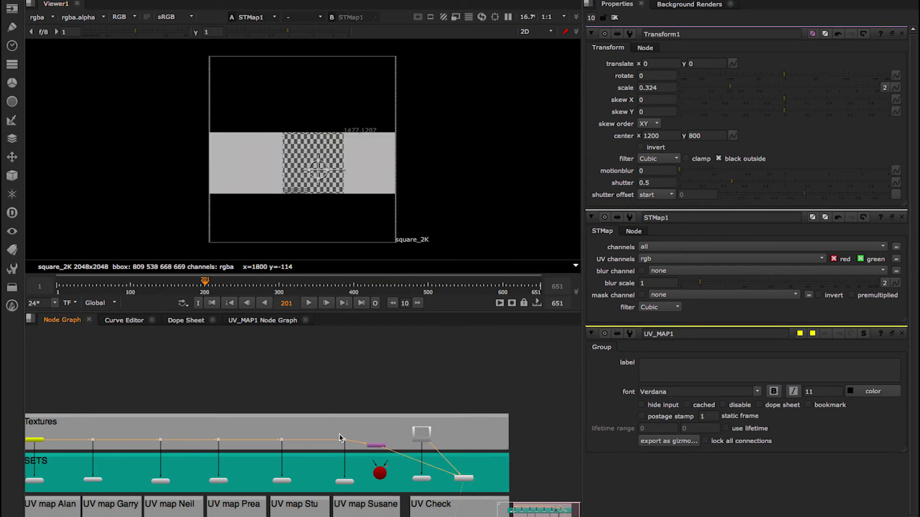
{"action": "left_click", "coordinate": [375, 448]}
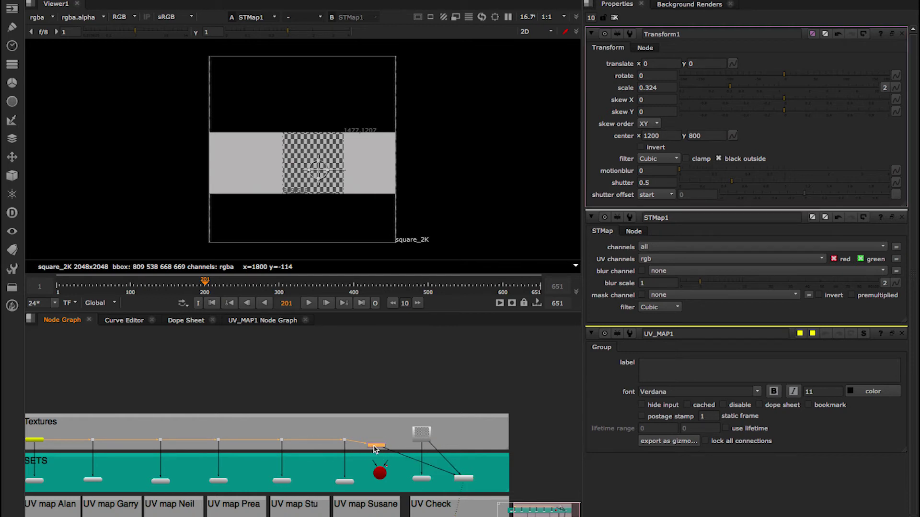
{"action": "key", "text": "Delete"}
Connect the STMap's UV input to the first write node and examine the checkerboard mapped onto the head
{"action": "scroll", "coordinate": [383, 450], "scroll_direction": "down", "scroll_amount": 4}
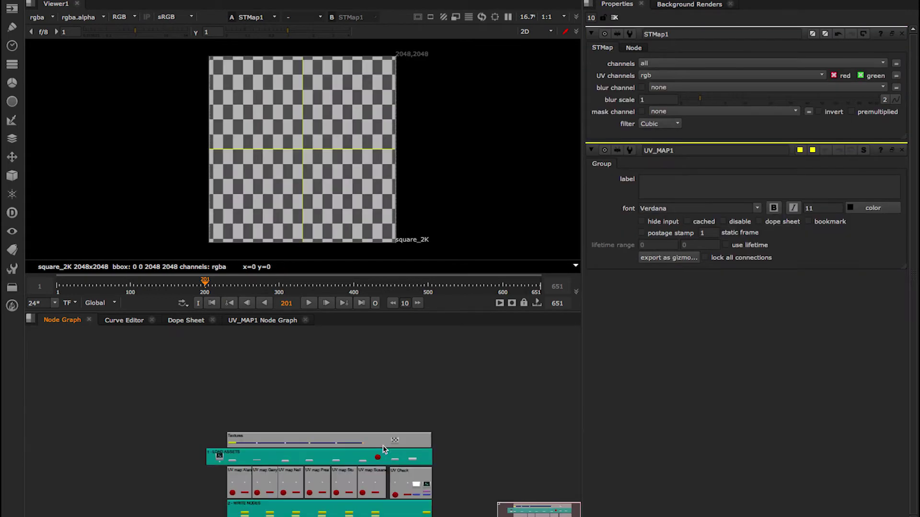
{"action": "left_click_drag", "start_coordinate": [305, 489], "coordinate": [205, 511]}
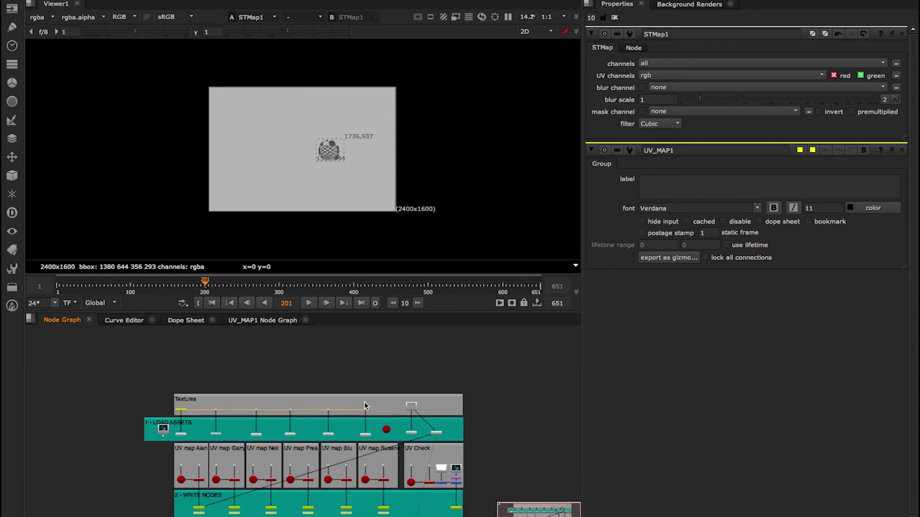
{"action": "scroll", "coordinate": [326, 136], "scroll_direction": "up", "scroll_amount": 5}
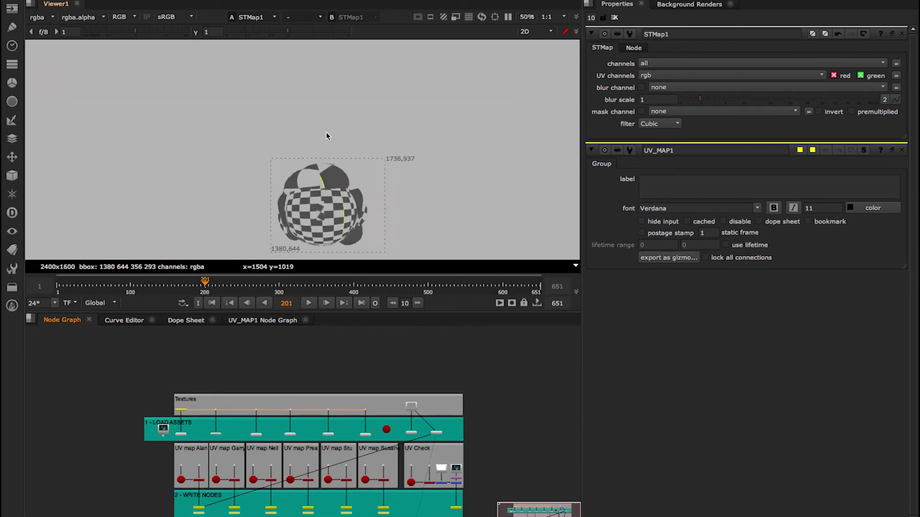
{"action": "scroll", "coordinate": [325, 136], "scroll_direction": "up", "scroll_amount": 4}
{"action": "middle_click_drag", "start_coordinate": [345, 156], "coordinate": [347, 27]}
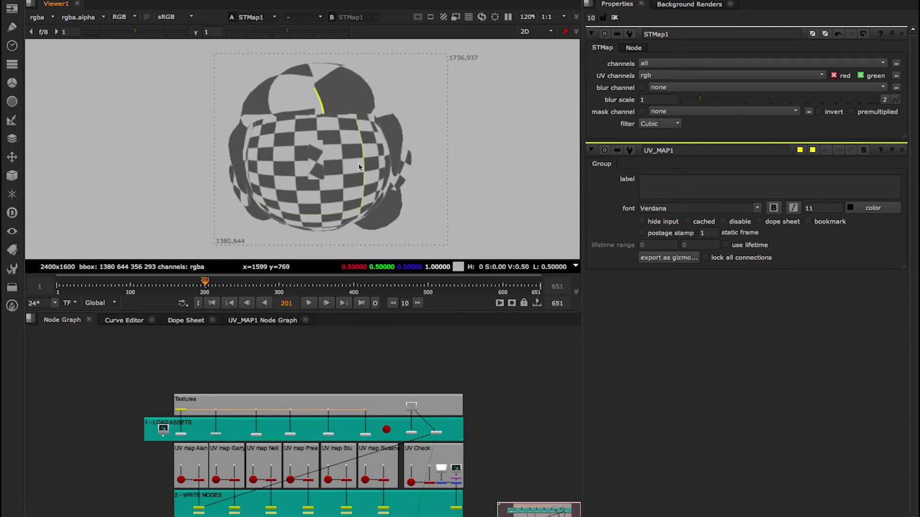
Disconnect the STMap from the write node and delete it
{"action": "left_click_drag", "start_coordinate": [209, 509], "coordinate": [442, 412]}
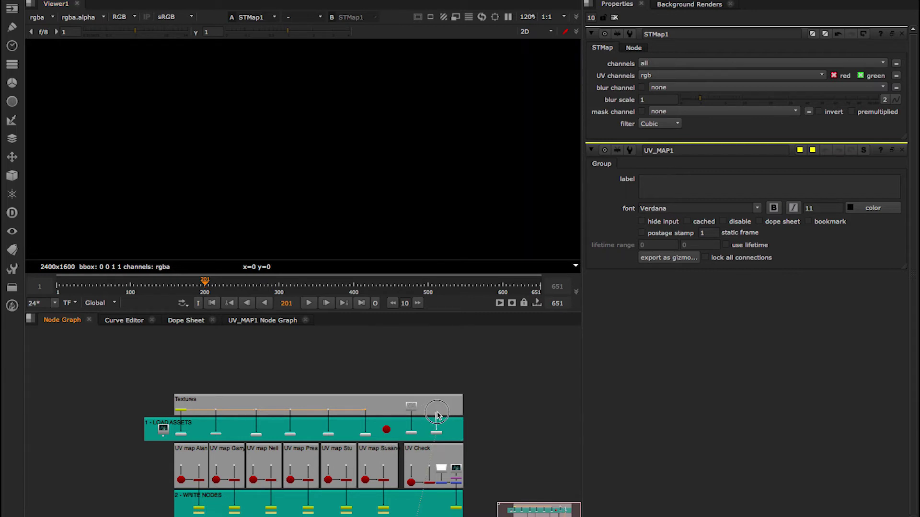
{"action": "left_click", "coordinate": [437, 432]}
{"action": "key", "text": "Delete"}
Open the properties of the first ReadGeo node in the LOAD ASSETS backdrop and view its geometry in 3D
{"action": "middle_click_drag", "start_coordinate": [289, 427], "coordinate": [408, 420]}
{"action": "double_click", "coordinate": [310, 427]}
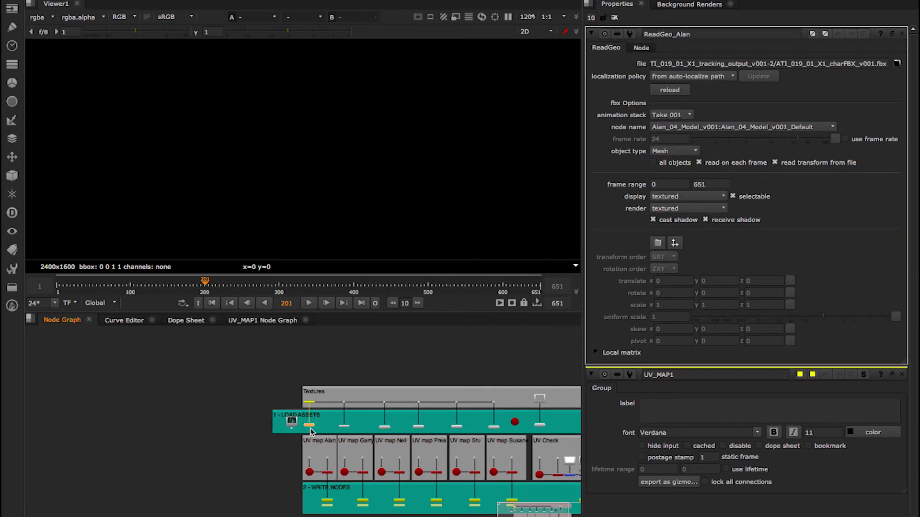
{"action": "key", "text": "1"}
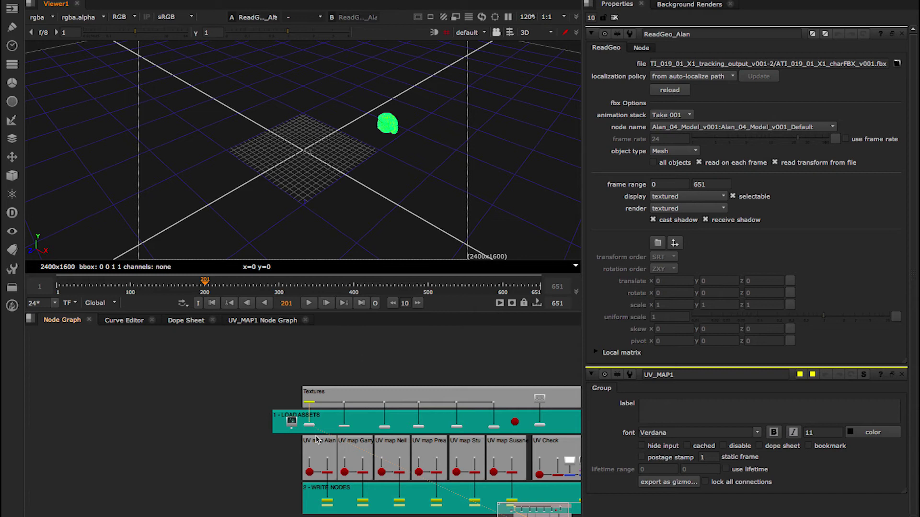
Examine the first three ReadGeo nodes along the LOAD ASSETS backdrop
{"action": "scroll", "coordinate": [316, 436], "scroll_direction": "up", "scroll_amount": 10}
{"action": "scroll", "coordinate": [315, 437], "scroll_direction": "down", "scroll_amount": 2}
{"action": "left_click", "coordinate": [352, 359]}
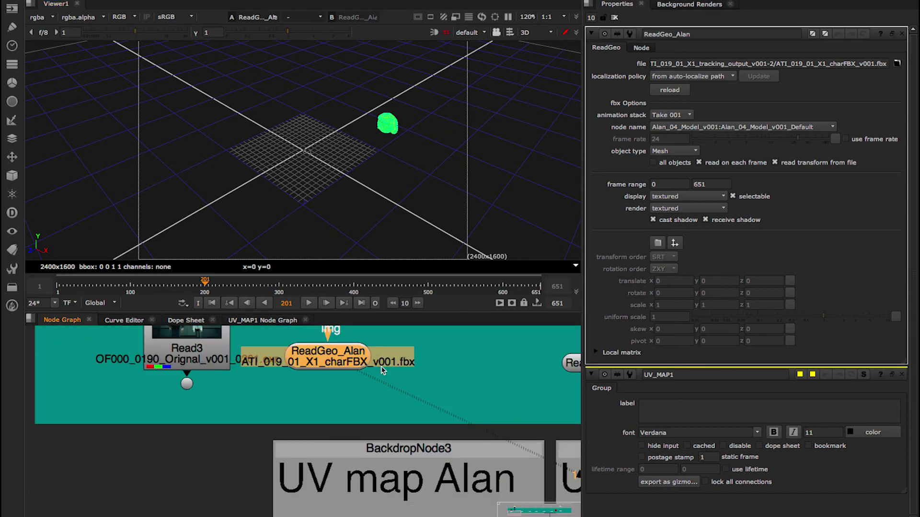
{"action": "middle_click_drag", "start_coordinate": [498, 386], "coordinate": [256, 400]}
{"action": "left_click", "coordinate": [322, 384]}
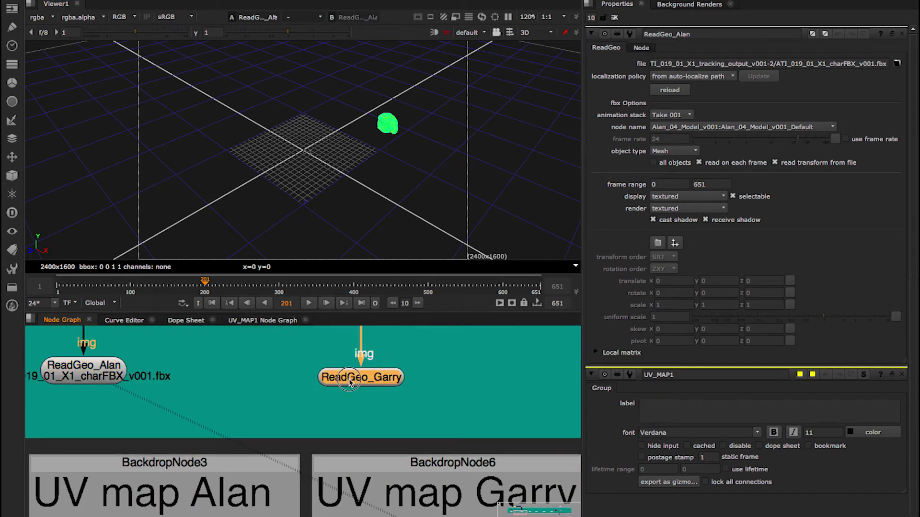
{"action": "middle_click_drag", "start_coordinate": [428, 417], "coordinate": [123, 433]}
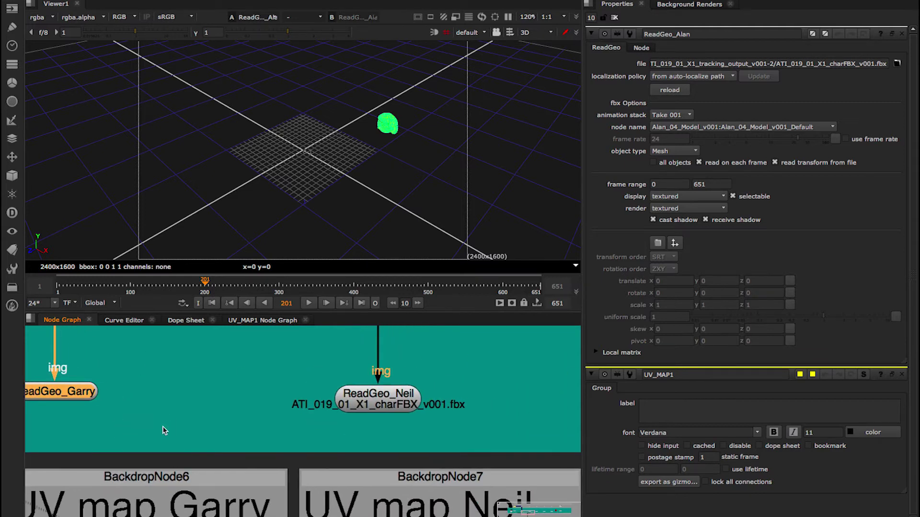
Open the third ReadGeo node's properties and view the fourth ReadGeo node's geometry in 3D
{"action": "left_click", "coordinate": [382, 397]}
{"action": "middle_click_drag", "start_coordinate": [474, 400], "coordinate": [117, 420]}
{"action": "left_click", "coordinate": [263, 423]}
{"action": "key", "text": "1"}
{"action": "left_click", "coordinate": [439, 405]}
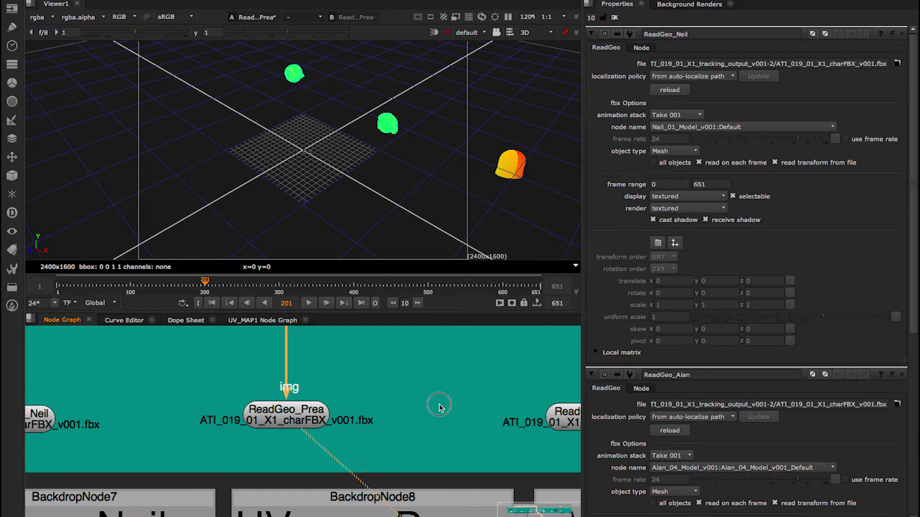
{"action": "middle_click_drag", "start_coordinate": [439, 405], "coordinate": [361, 404]}
View the Scene node of the first UV map backdrop in 3D and trace its geometry back to the UV_MAP1 texture
{"action": "scroll", "coordinate": [361, 406], "scroll_direction": "down", "scroll_amount": 6}
{"action": "scroll", "coordinate": [334, 405], "scroll_direction": "up", "scroll_amount": 4}
{"action": "middle_click_drag", "start_coordinate": [245, 448], "coordinate": [528, 350]}
{"action": "left_click", "coordinate": [199, 491]}
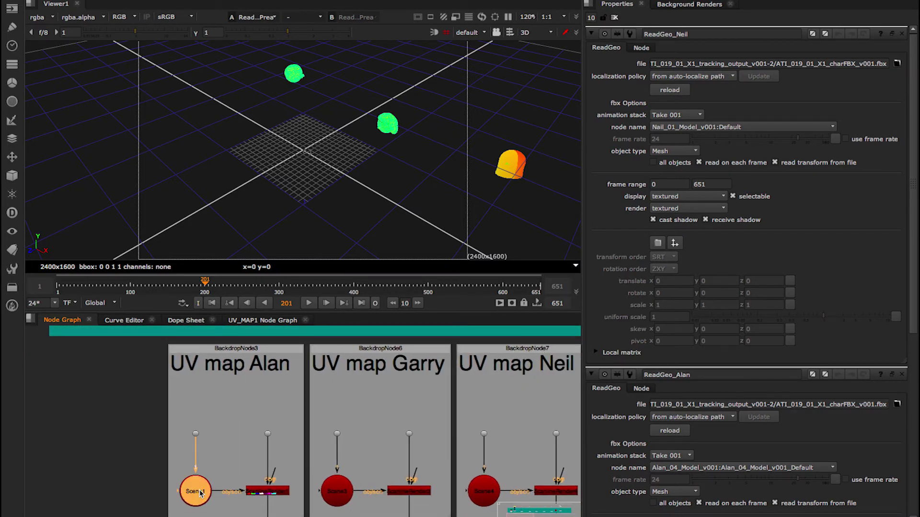
{"action": "key", "text": "1"}
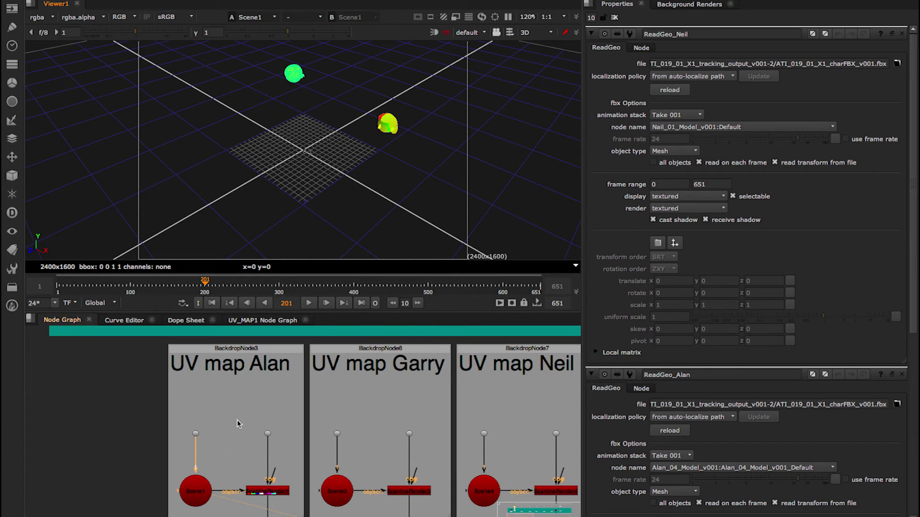
{"action": "middle_click_drag", "start_coordinate": [237, 424], "coordinate": [242, 487]}
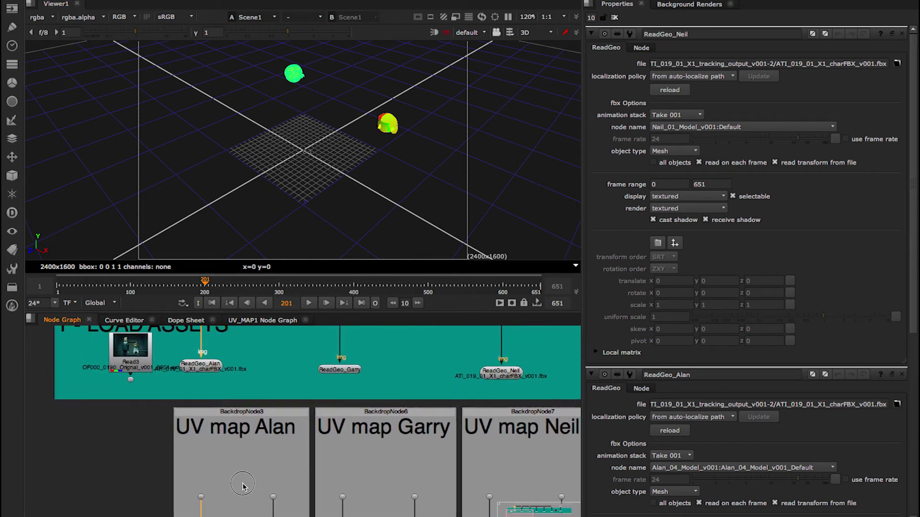
{"action": "middle_click_drag", "start_coordinate": [243, 381], "coordinate": [242, 481]}
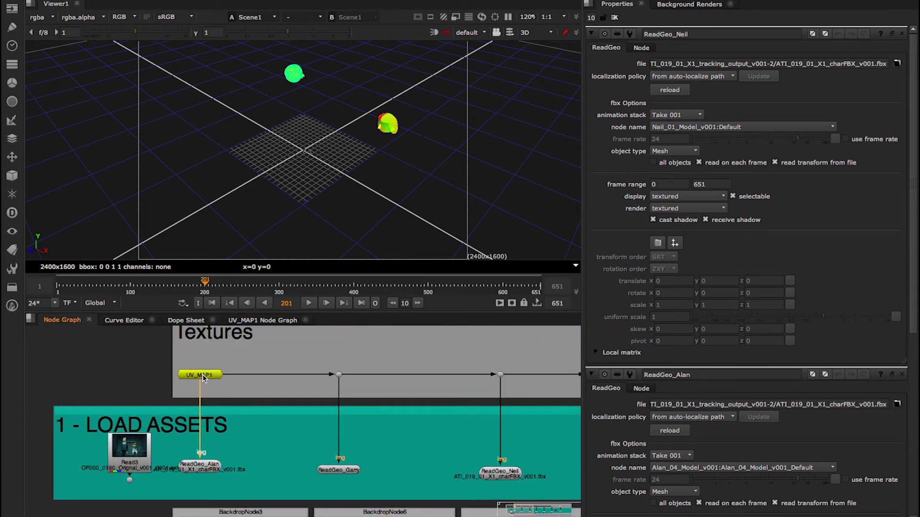
View the ScanlineRender of the first UV map backdrop and examine its UV pass in 2D
{"action": "scroll", "coordinate": [207, 484], "scroll_direction": "down", "scroll_amount": 8}
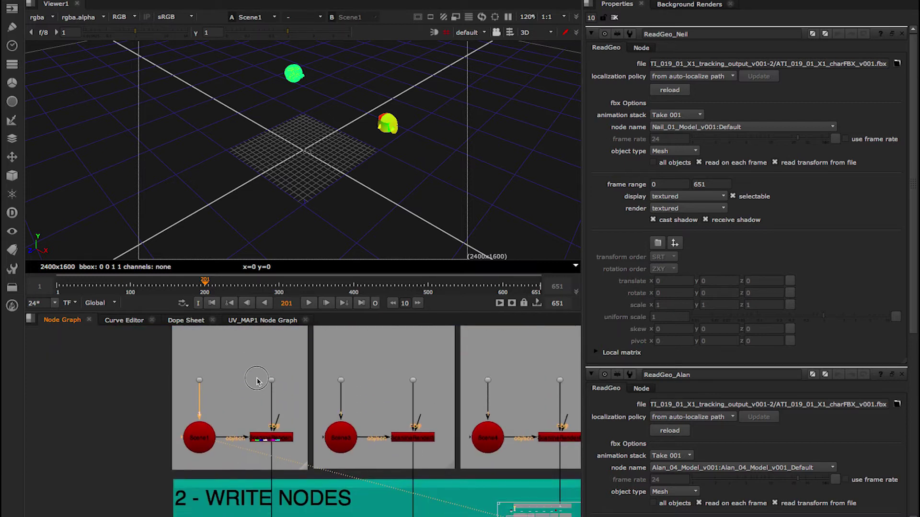
{"action": "left_click", "coordinate": [271, 438]}
{"action": "key", "text": "1"}
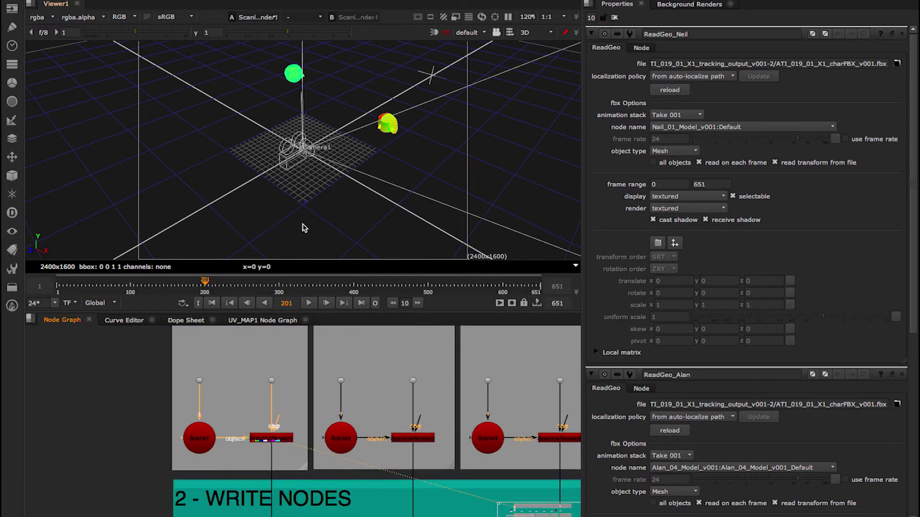
{"action": "key", "text": "Tab"}
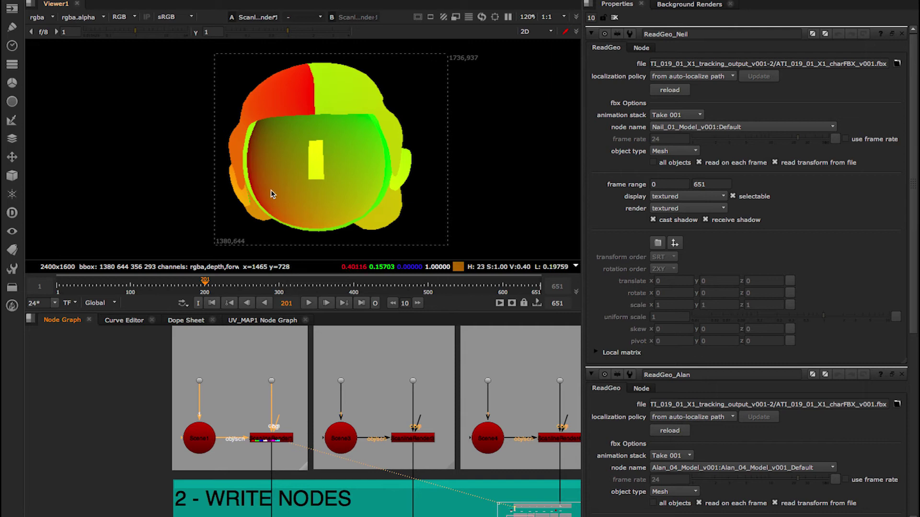
{"action": "scroll", "coordinate": [271, 190], "scroll_direction": "down", "scroll_amount": 5}
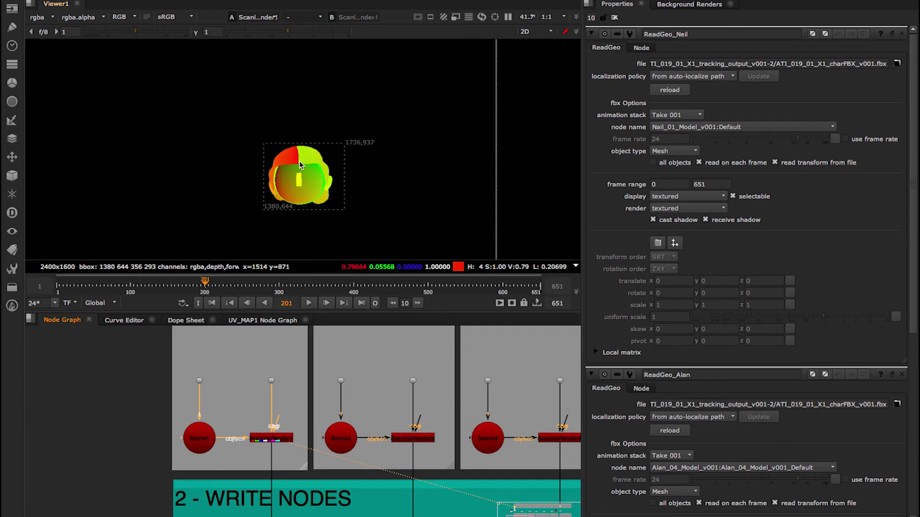
{"action": "middle_click_drag", "start_coordinate": [264, 419], "coordinate": [267, 337]}
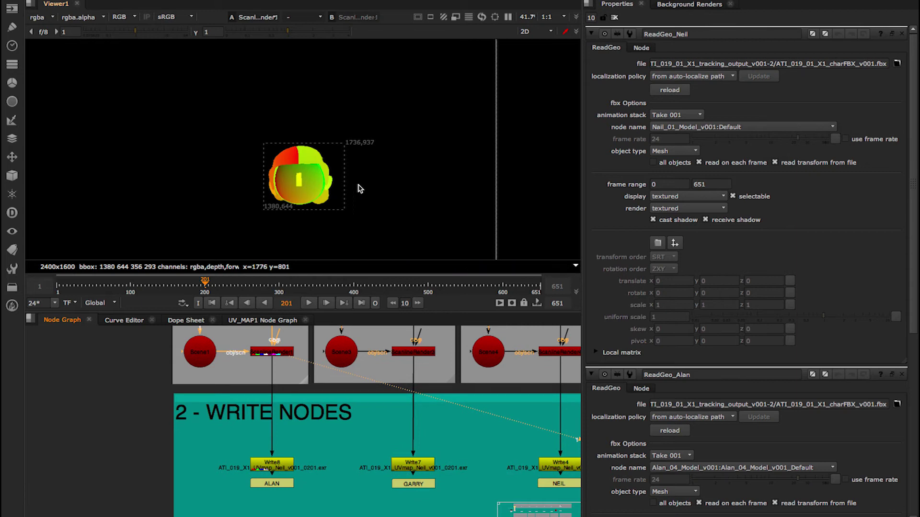
Open the first ScanlineRender's properties to review its antialiasing setting and examine the UV pass edges up close
{"action": "double_click", "coordinate": [276, 353]}
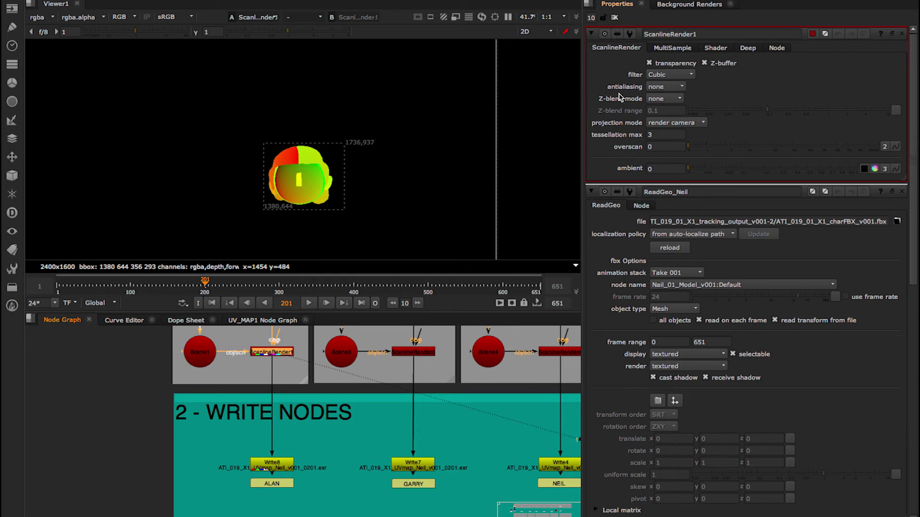
{"action": "scroll", "coordinate": [294, 179], "scroll_direction": "up", "scroll_amount": 3}
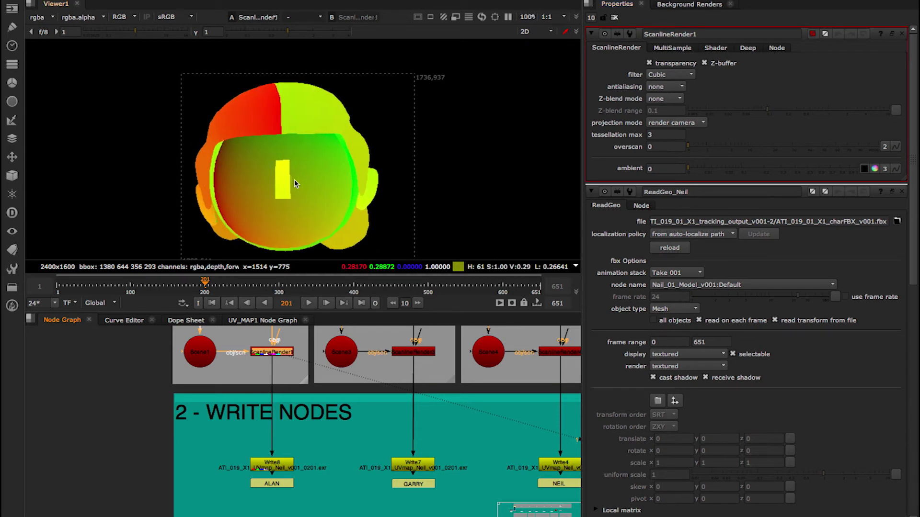
{"action": "scroll", "coordinate": [294, 180], "scroll_direction": "up", "scroll_amount": 3}
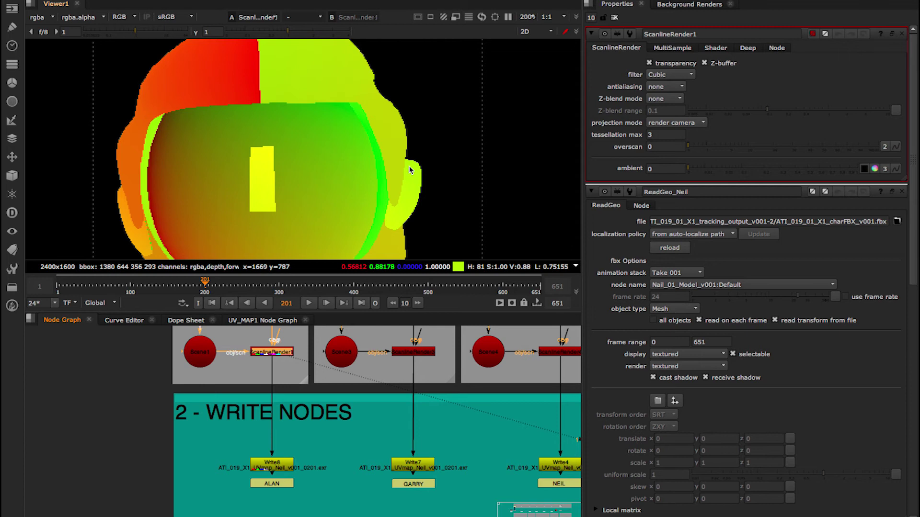
Insert a Reformat node between the first ScanlineRender and its write node
{"action": "left_click", "coordinate": [275, 353]}
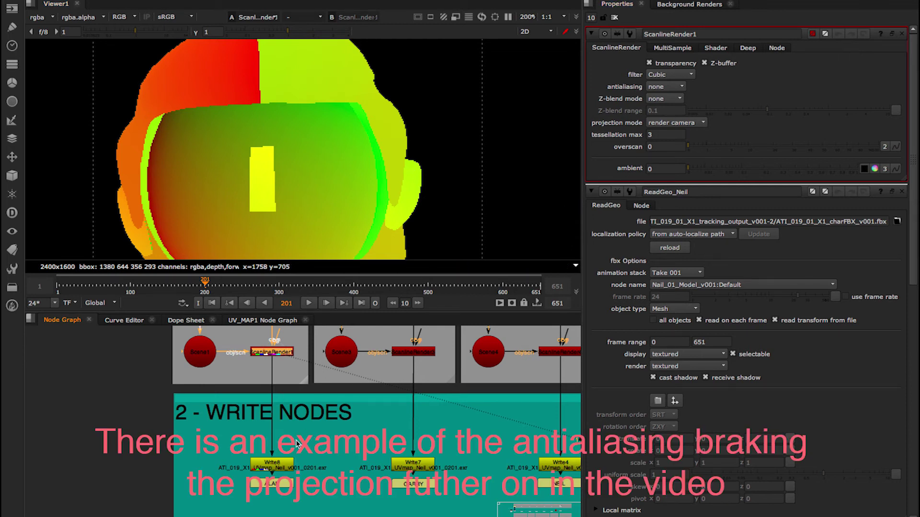
{"action": "key", "text": "Tab"}
{"action": "type", "text": "Read"}
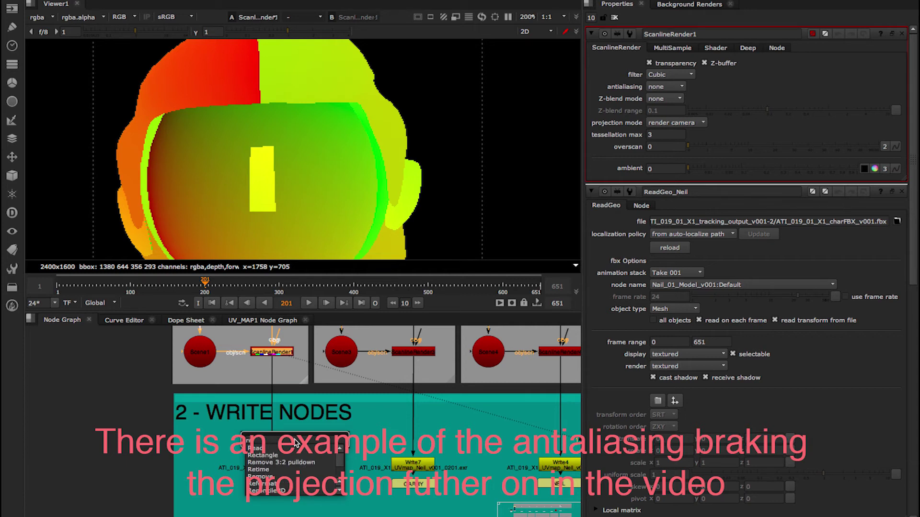
{"action": "key", "text": "Down"}
{"action": "key", "text": "Down"}
{"action": "key", "text": "Down"}
{"action": "key", "text": "Down"}
{"action": "key", "text": "Down"}
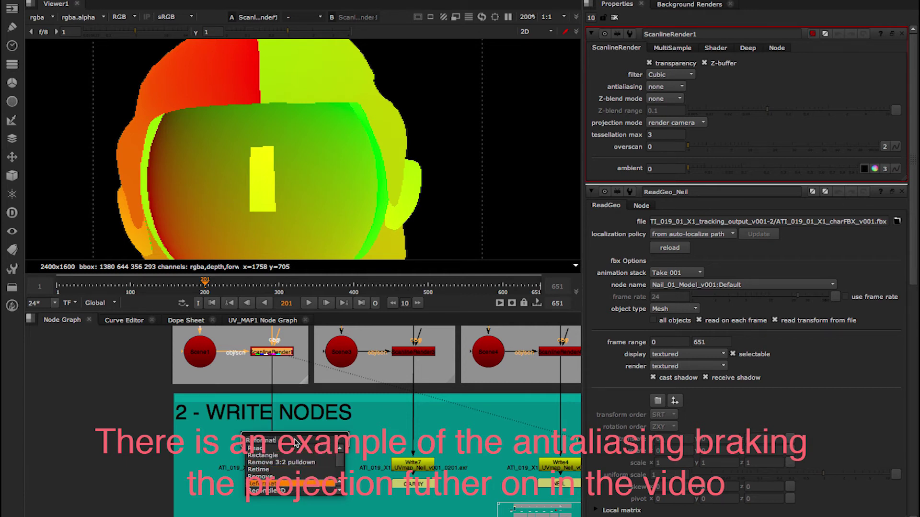
{"action": "key", "text": "Return"}
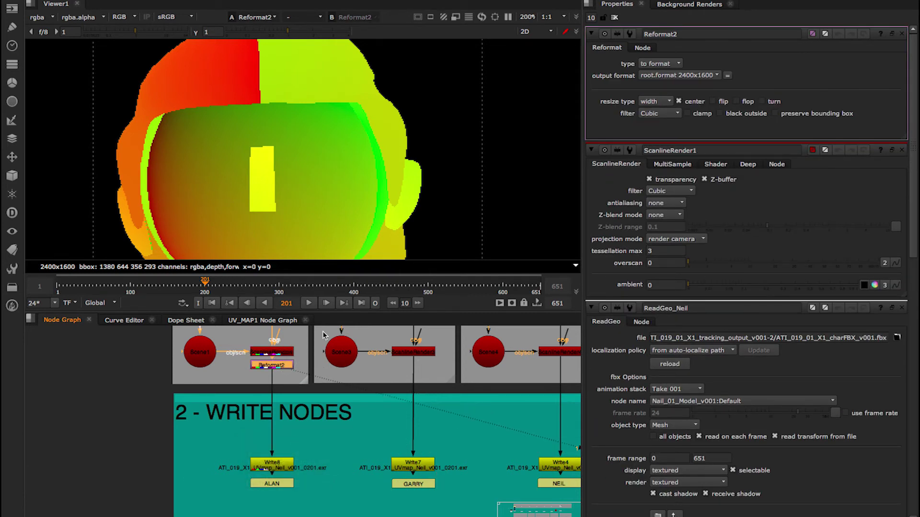
Set the Reformat node's filter to Impulse and its output format to square_2K 2048x2048
{"action": "left_click", "coordinate": [652, 103]}
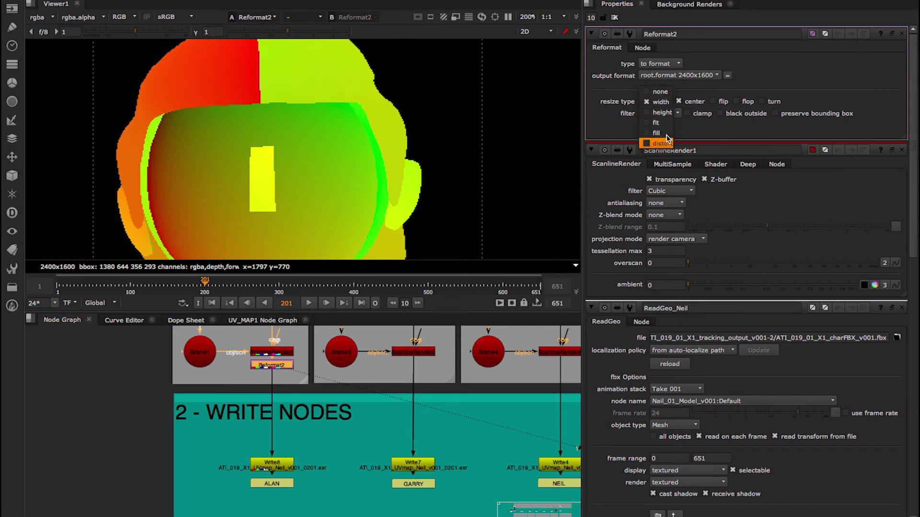
{"action": "left_click", "coordinate": [713, 76]}
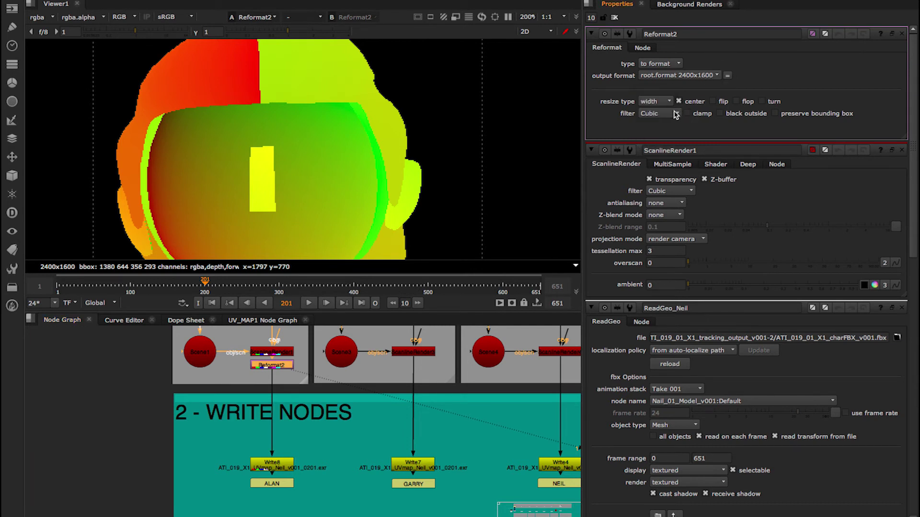
{"action": "left_click", "coordinate": [676, 114]}
{"action": "left_click", "coordinate": [670, 103]}
{"action": "left_click", "coordinate": [679, 76]}
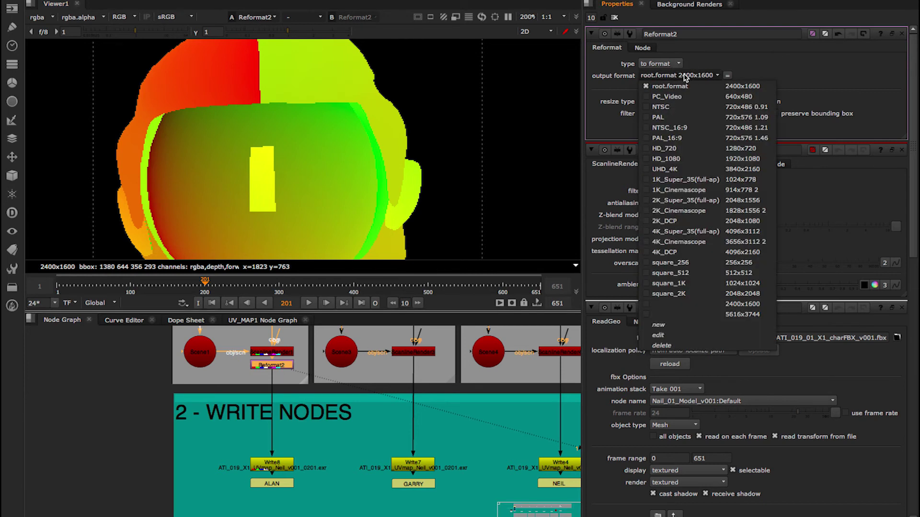
{"action": "left_click", "coordinate": [691, 293]}
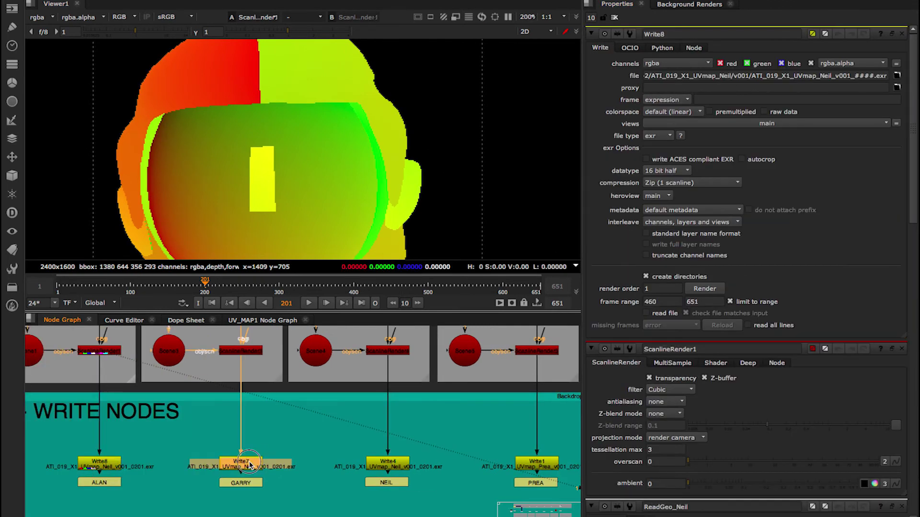
View the outputs of the second and third write nodes and move to frame 549
{"action": "key", "text": "1"}
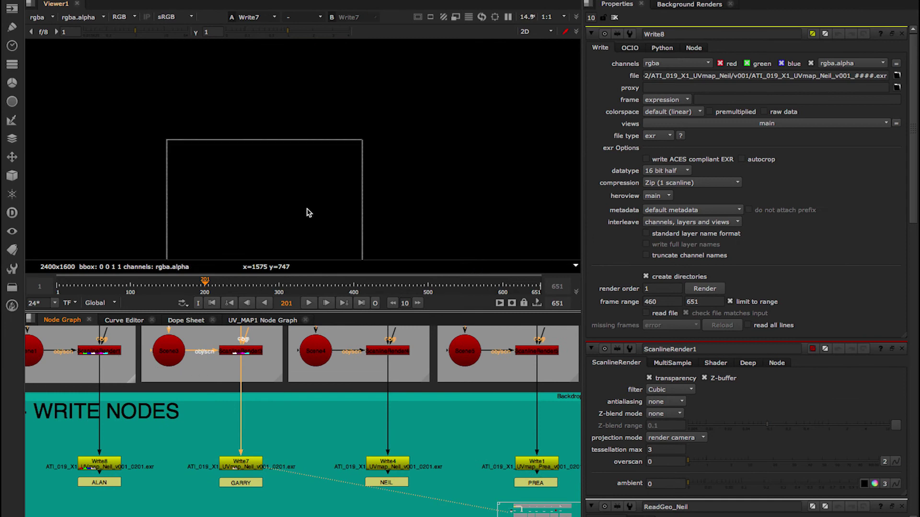
{"action": "left_click_drag", "start_coordinate": [393, 296], "coordinate": [315, 290]}
{"action": "left_click", "coordinate": [388, 467]}
{"action": "key", "text": "1"}
{"action": "left_click", "coordinate": [461, 291]}
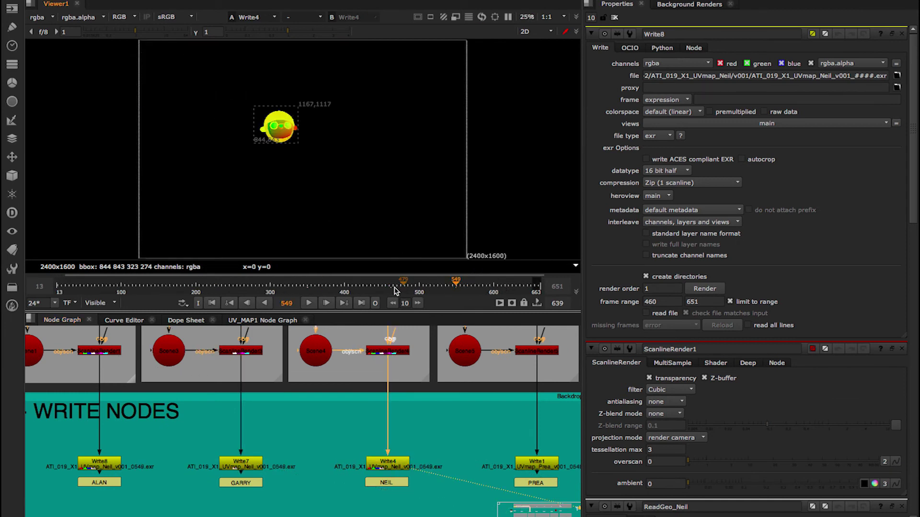
Open the project settings to review the script's frame range and lock range option
{"action": "key", "text": "f"}
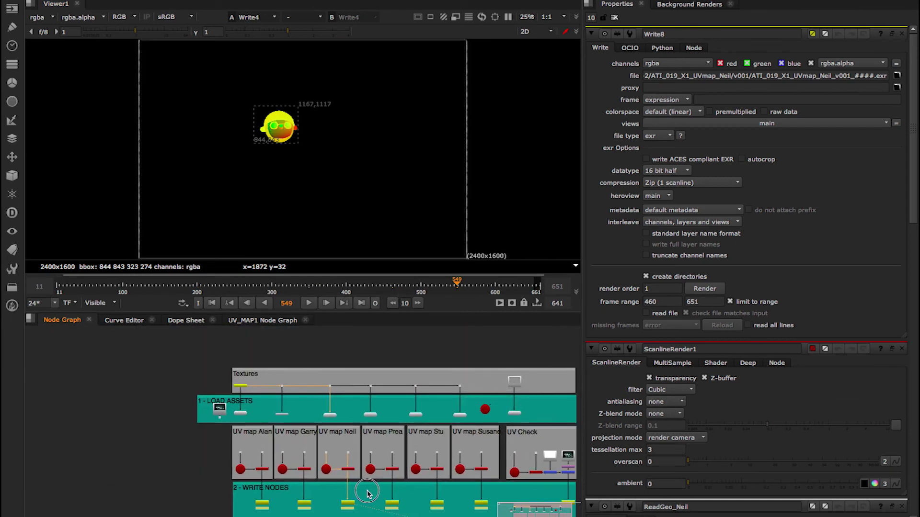
{"action": "key", "text": "s"}
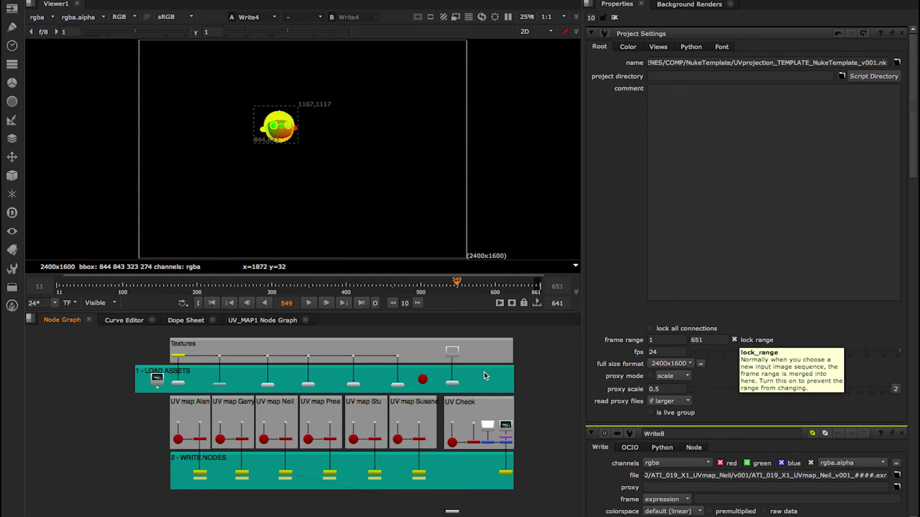
Open the properties of the first ReadGeo node and the first write node to review their file and frame range settings
{"action": "left_click", "coordinate": [178, 383]}
{"action": "double_click", "coordinate": [181, 387]}
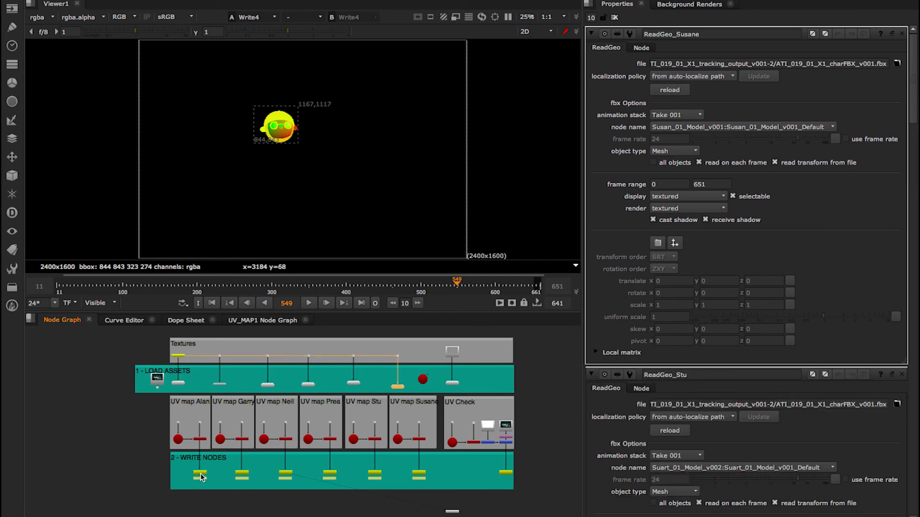
{"action": "double_click", "coordinate": [200, 476]}
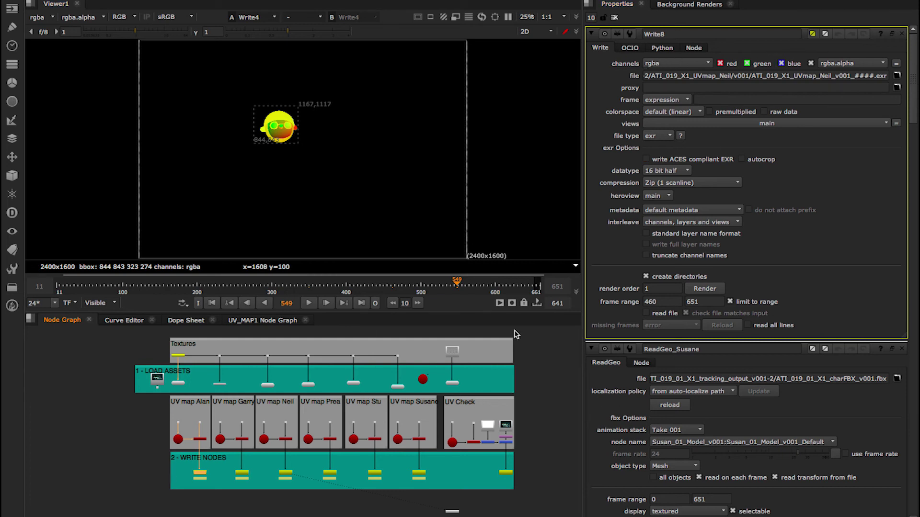
Add an STMap node below the WRITE NODES backdrop and connect its source input to the CheckerBoard
{"action": "left_click", "coordinate": [224, 490]}
{"action": "key", "text": "Tab"}
{"action": "type", "text": "st"}
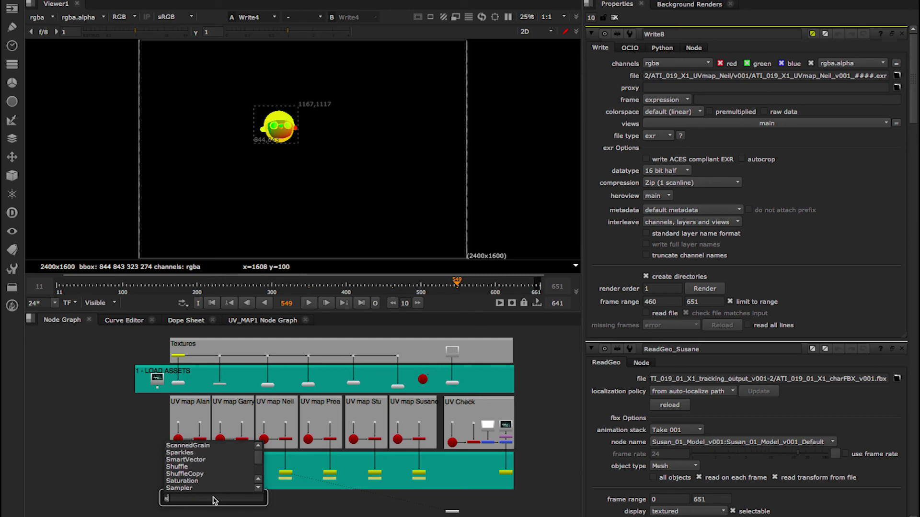
{"action": "left_click", "coordinate": [187, 512]}
{"action": "left_click_drag", "start_coordinate": [209, 499], "coordinate": [498, 374]}
Connect the STMap's UV input to the first write node and view the STMap's output
{"action": "scroll", "coordinate": [220, 478], "scroll_direction": "up", "scroll_amount": 5}
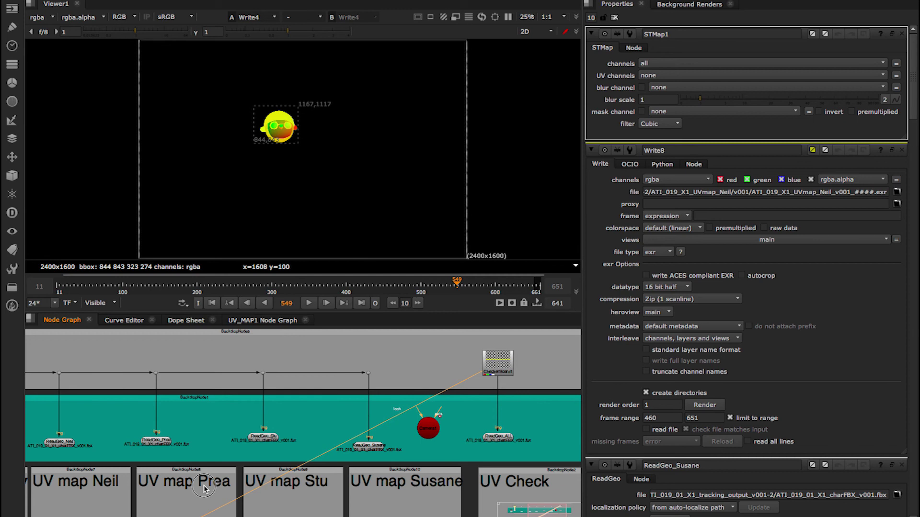
{"action": "middle_click_drag", "start_coordinate": [203, 484], "coordinate": [302, 360]}
{"action": "middle_click_drag", "start_coordinate": [54, 462], "coordinate": [106, 367]}
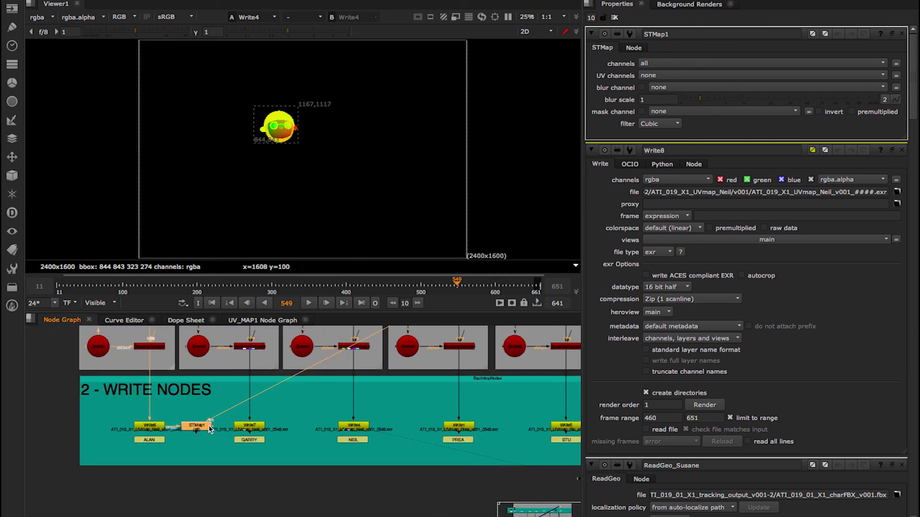
{"action": "key", "text": "1"}
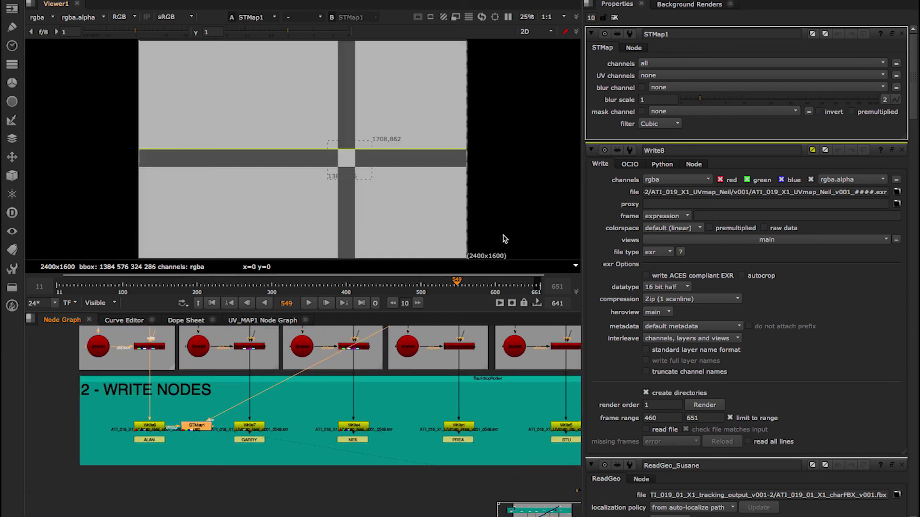
Set the STMap's UV channels to rgba and examine the checkerboard mapped onto the head
{"action": "left_click", "coordinate": [690, 76]}
{"action": "left_click", "coordinate": [668, 110]}
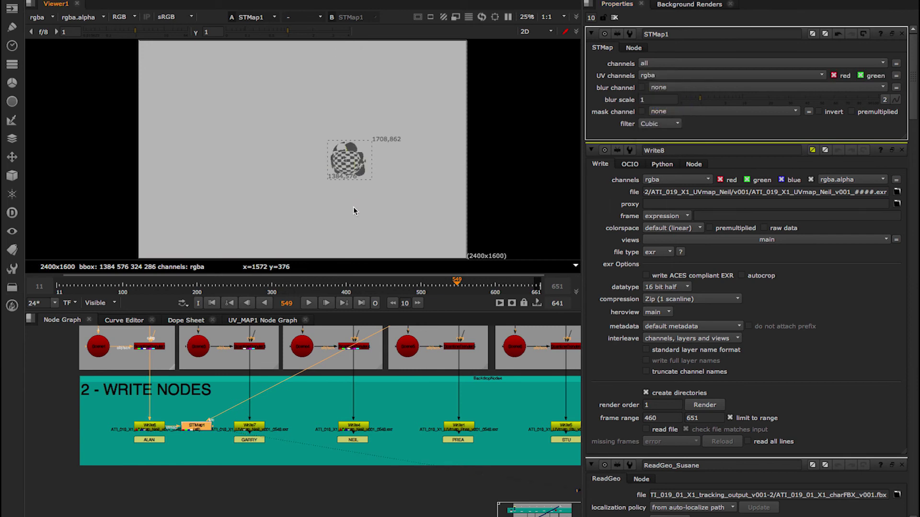
{"action": "scroll", "coordinate": [353, 206], "scroll_direction": "up", "scroll_amount": 5}
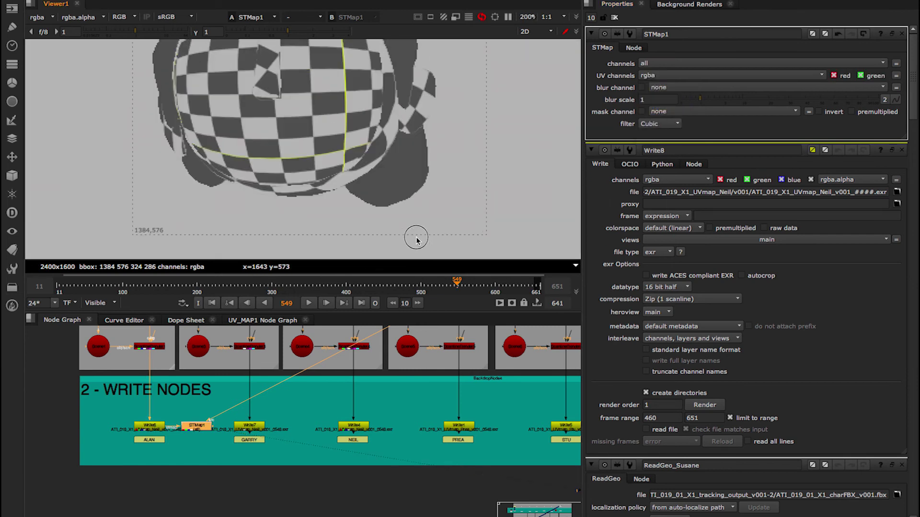
Try high antialiasing on the first UV map's ScanlineRender node to check its effect on the checkerboard projection, and restore it to none
{"action": "double_click", "coordinate": [158, 346]}
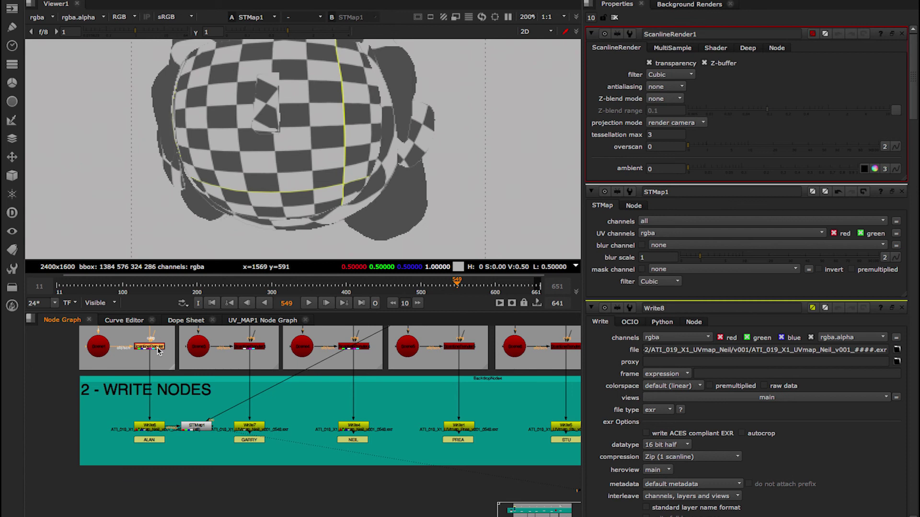
{"action": "left_click", "coordinate": [666, 87]}
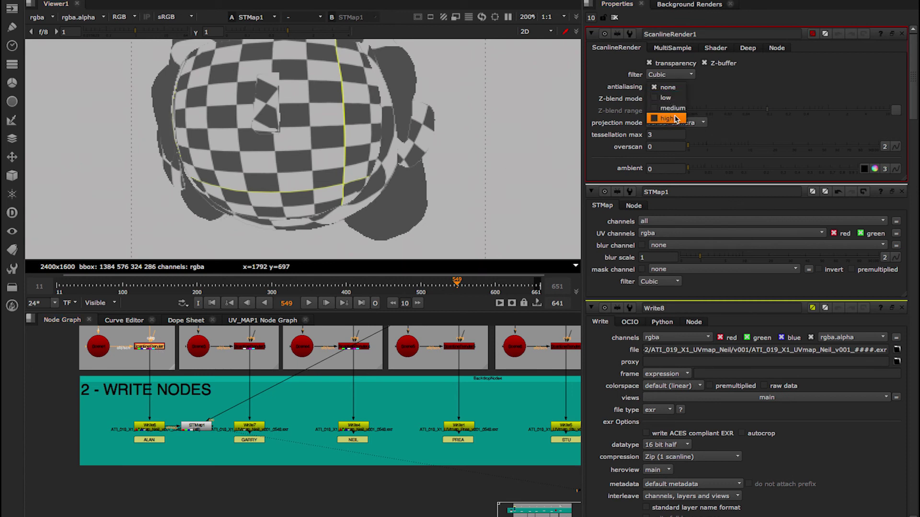
{"action": "left_click", "coordinate": [673, 118]}
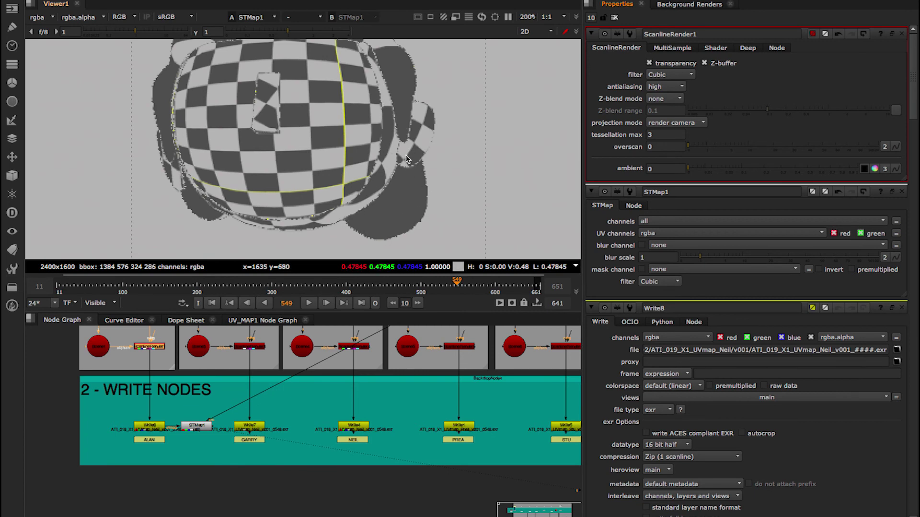
{"action": "left_click", "coordinate": [666, 87]}
{"action": "left_click", "coordinate": [670, 57]}
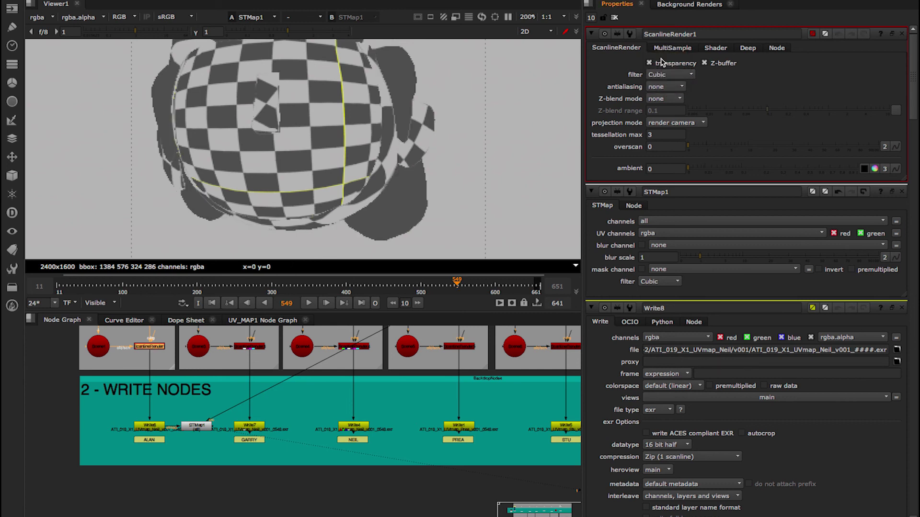
Delete the STMap node beside the first write node in the WRITE NODES backdrop
{"action": "scroll", "coordinate": [242, 472], "scroll_direction": "down", "scroll_amount": 5}
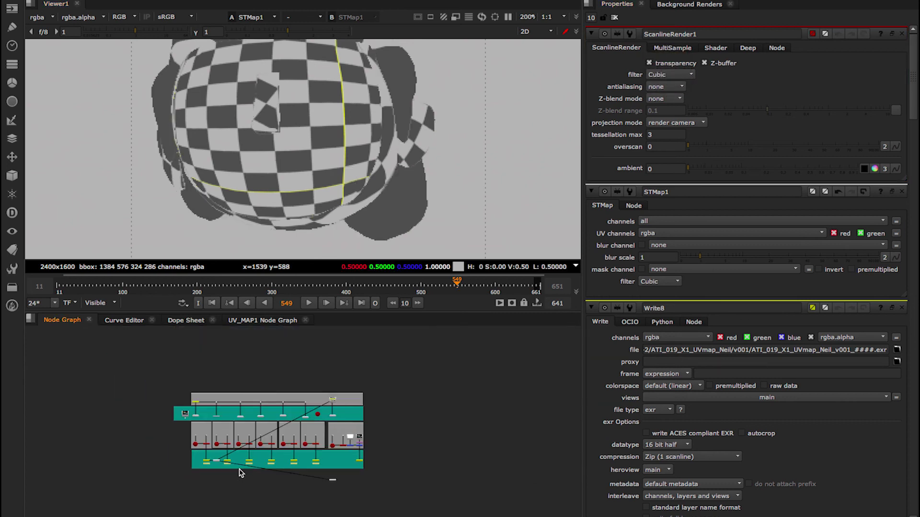
{"action": "left_click", "coordinate": [207, 458]}
{"action": "key", "text": "Delete"}
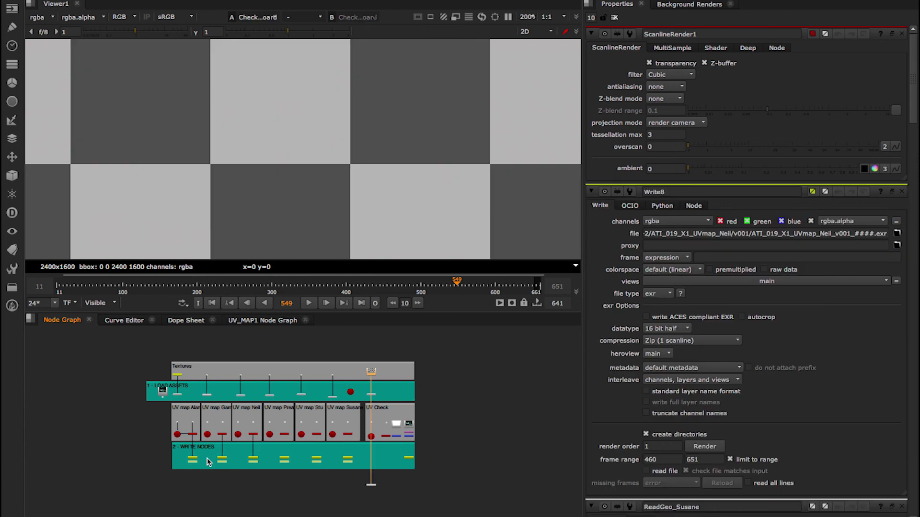
{"action": "left_click", "coordinate": [420, 424]}
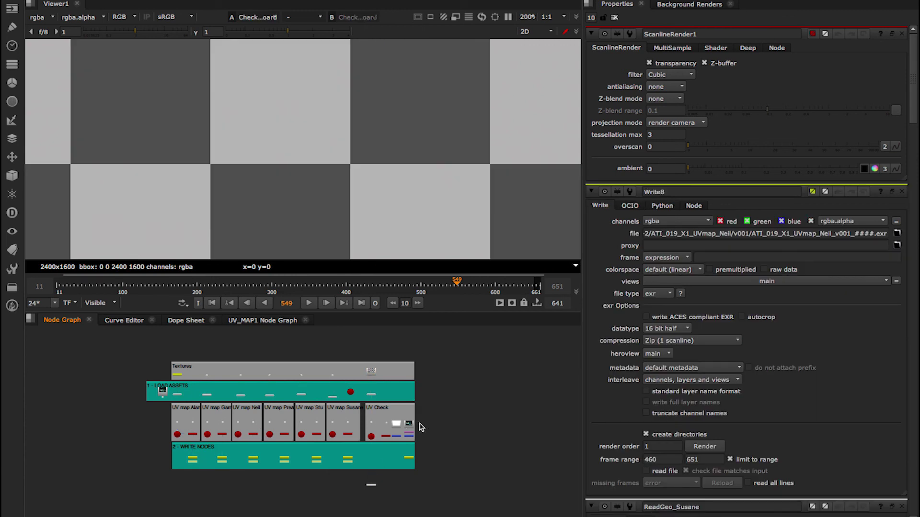
View the output of the write node below the UV Check group with the whole frame fitted, and select the group's Scene node
{"action": "scroll", "coordinate": [419, 447], "scroll_direction": "up", "scroll_amount": 5}
{"action": "left_click", "coordinate": [394, 496]}
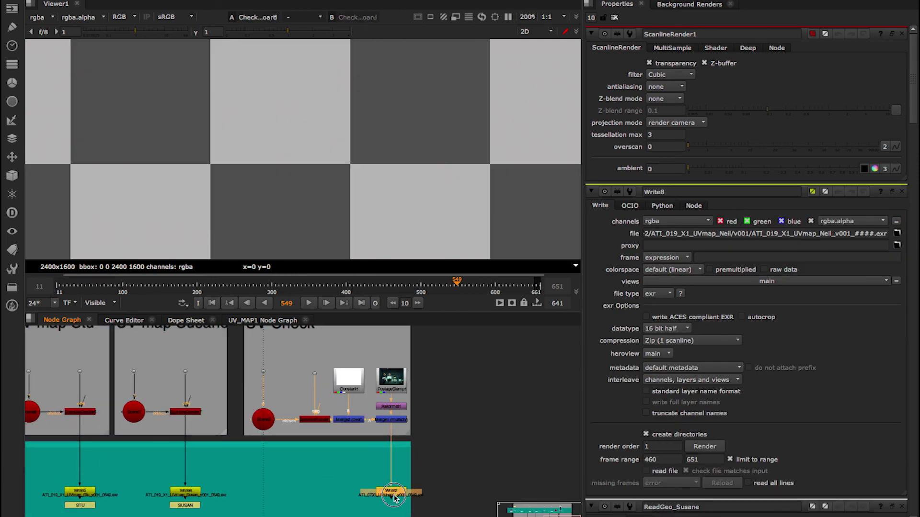
{"action": "key", "text": "1"}
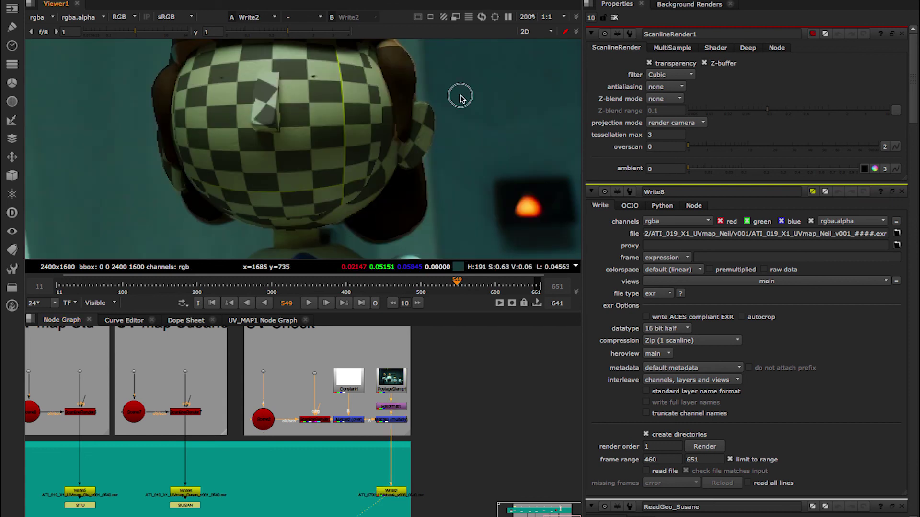
{"action": "key", "text": "f"}
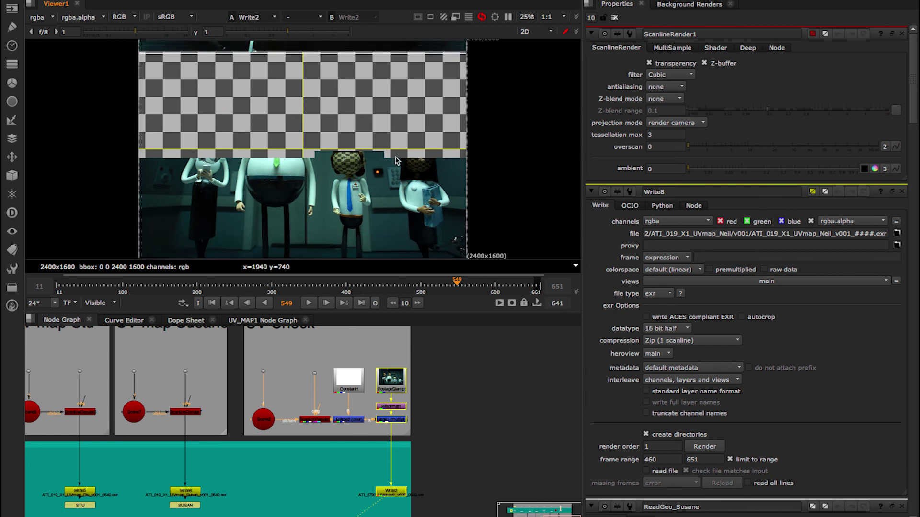
{"action": "left_click", "coordinate": [255, 423]}
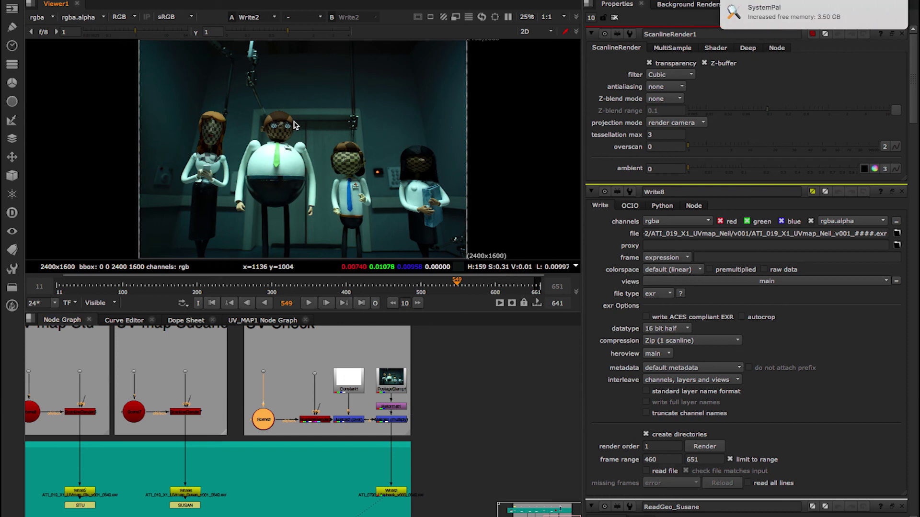
Set the antialiasing of the UV Check group's ScanlineRender node to high
{"action": "double_click", "coordinate": [318, 421]}
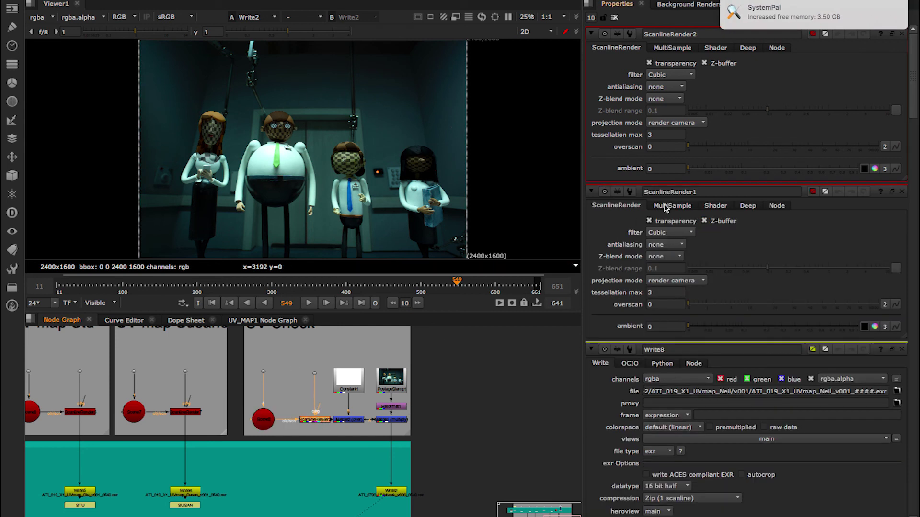
{"action": "left_click", "coordinate": [666, 88]}
{"action": "left_click", "coordinate": [668, 109]}
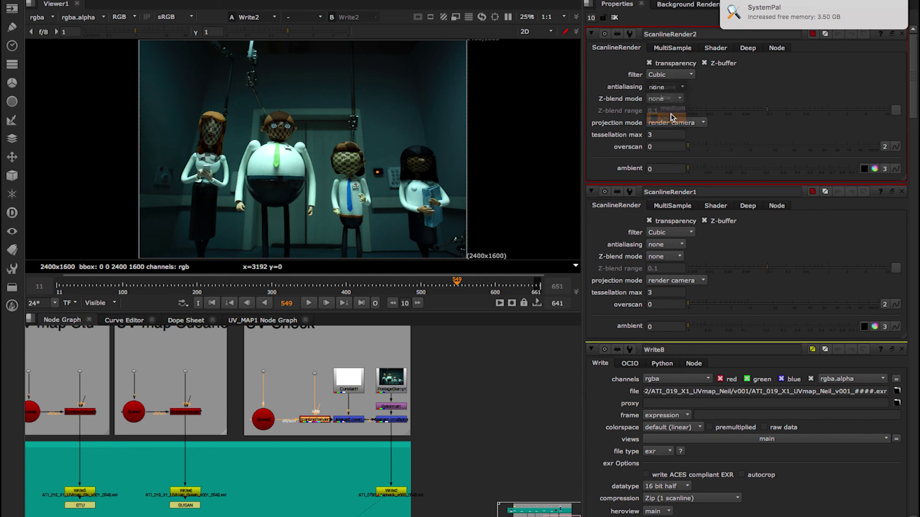